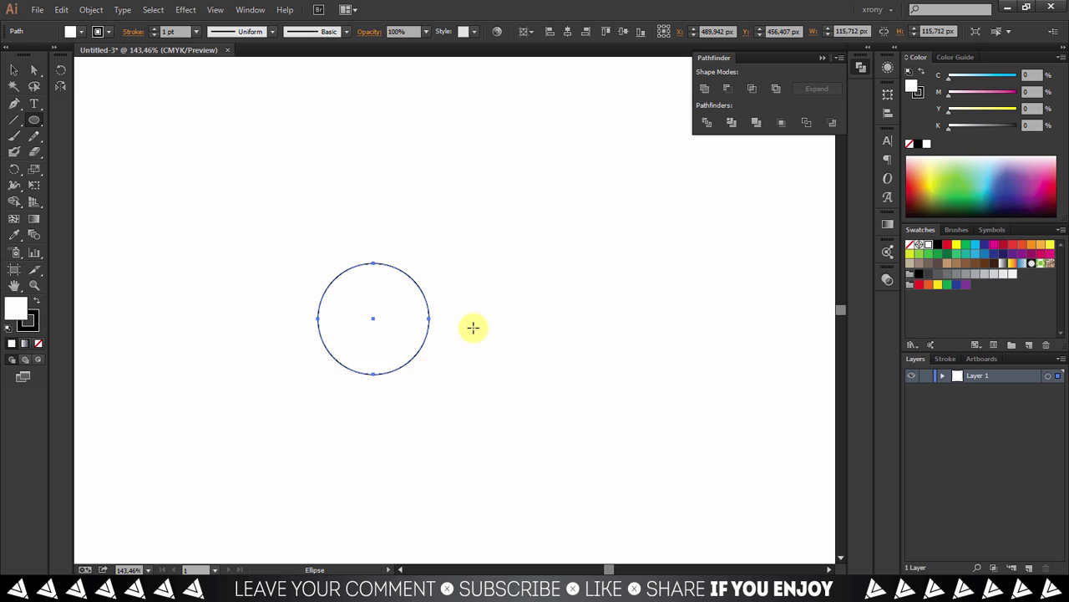
Draw a large black circle and place a smaller copy above it
left_click_drag(400, 351, 430, 424)
left_click(38, 343)
key("v")
mouse_move(375, 382)
left_mouse_down()
mouse_move(420, 249)
mouse_move(388, 250)
left_mouse_up()
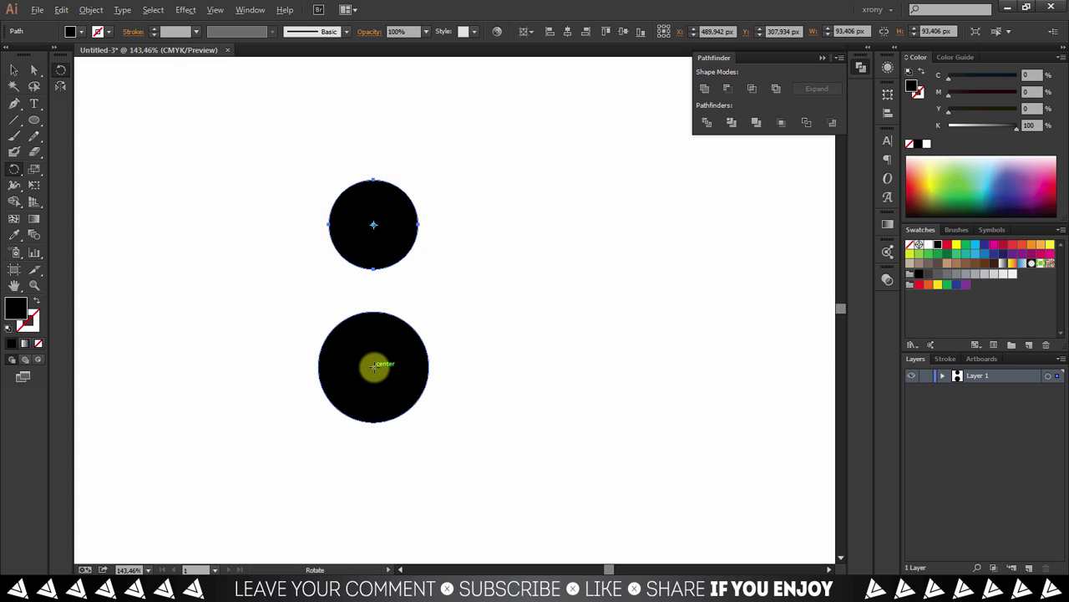
Rotate-copy the small circle twice around the large circle's centre for three evenly spaced circles
left_click(374, 366, "alt")
left_click(664, 326)
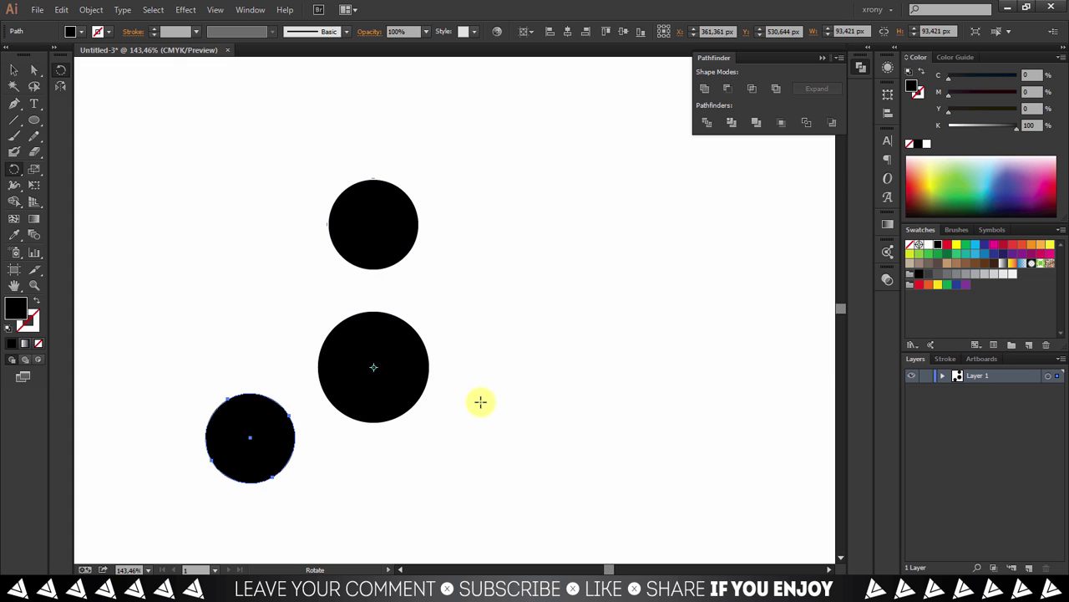
key("ctrl+d")
left_click(540, 483)
left_click_drag(183, 204, 525, 467)
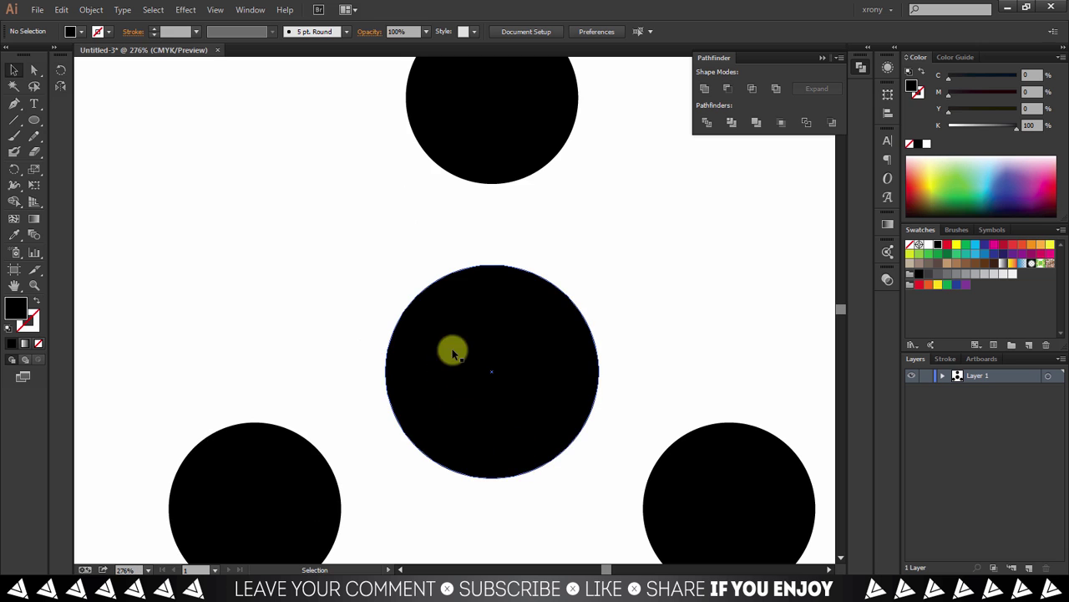
key("a")
scroll(415, 120, "up", 1)
left_click(433, 136)
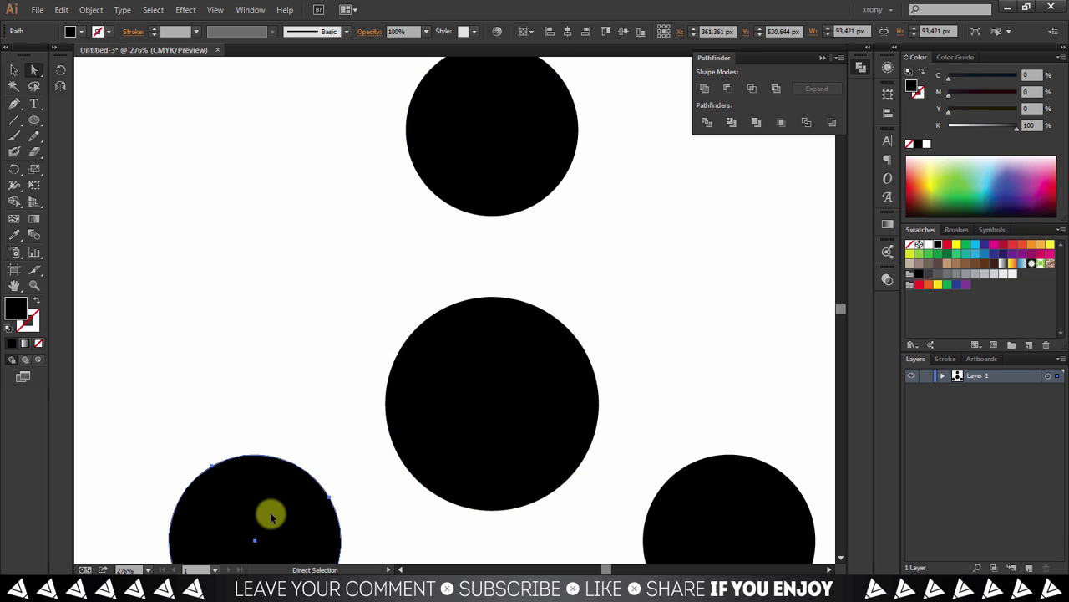
key("ctrl+shift+a")
Start a Pen path at the top circle's edge, then undo it and zoom to actual size
key("p")
left_click(407, 130)
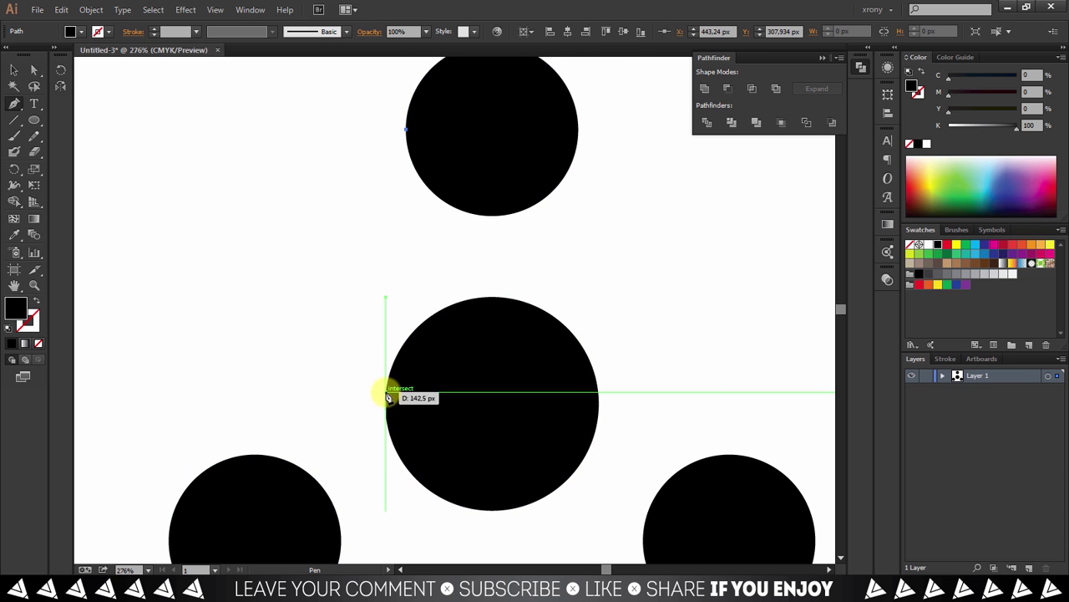
key("ctrl+z")
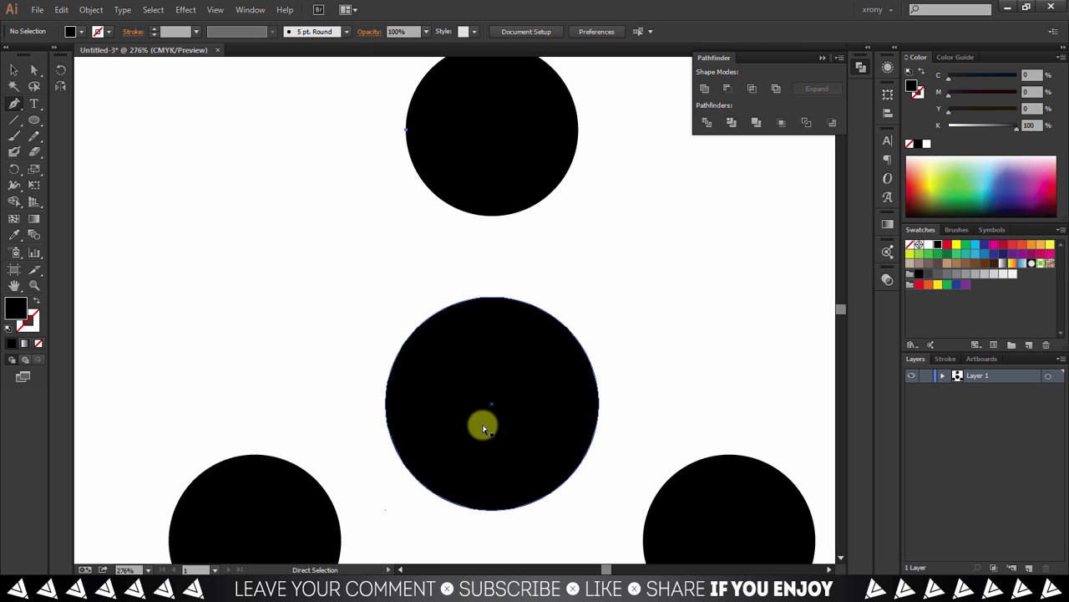
key("ctrl+1")
Rotate the outer circles slightly around the central circle
key("v")
key("ctrl+a")
key("r")
left_click_drag(544, 399, 556, 340)
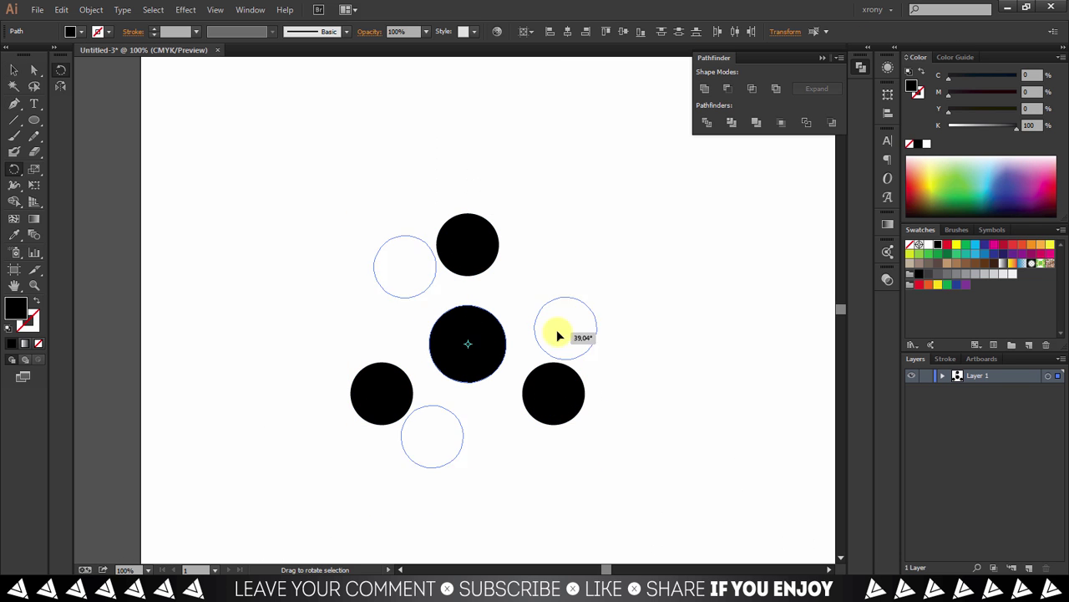
key("v")
key("ctrl+shift+a")
Draw a curved path from the top-left circle, around the central circle, to the bottom circle
left_click_drag(291, 176, 593, 496)
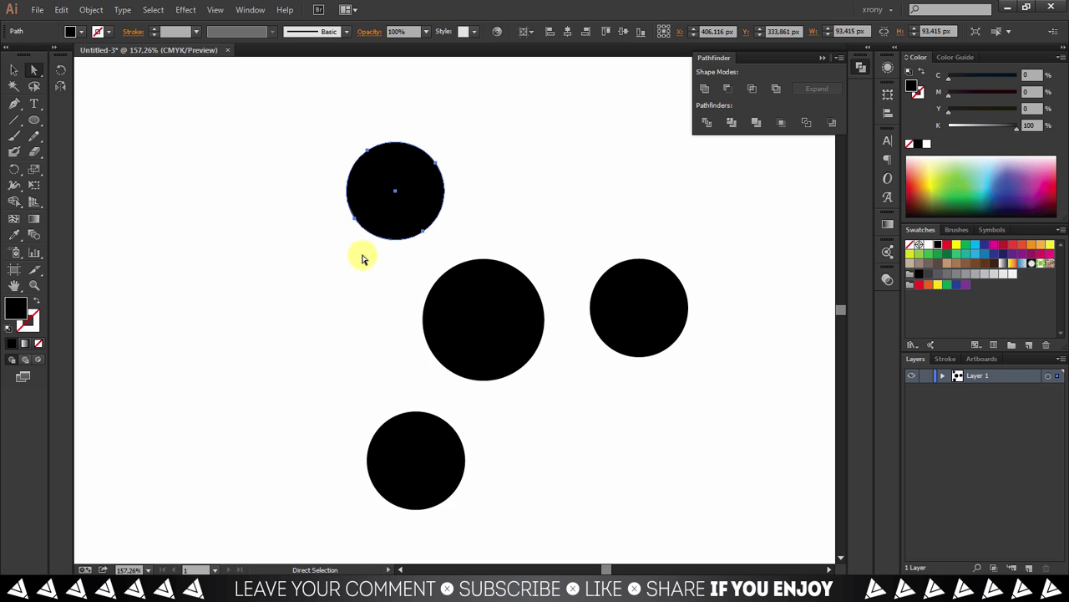
left_click(353, 214)
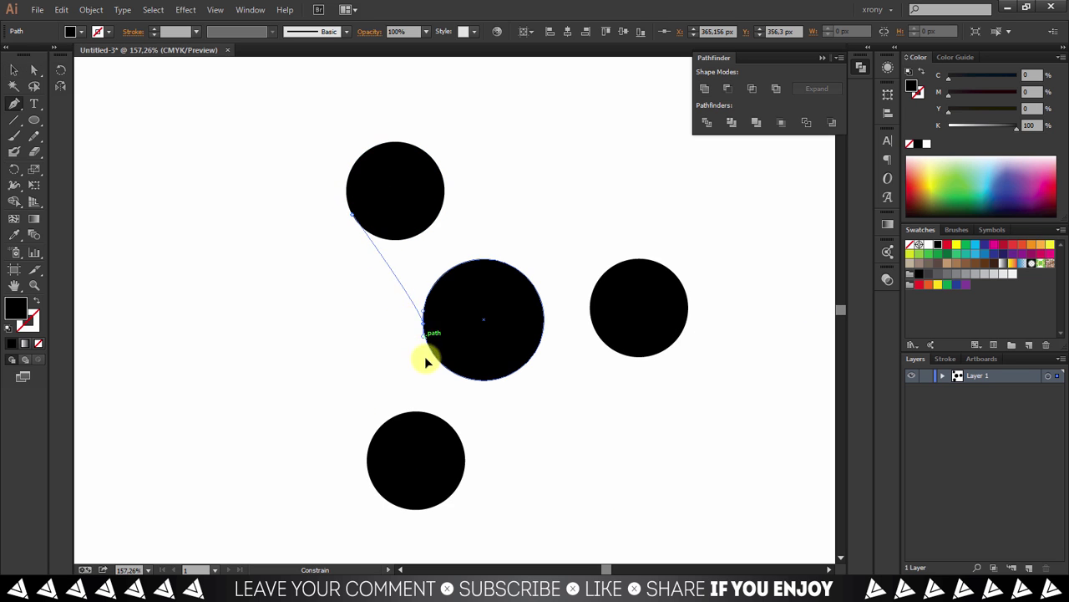
left_click_drag(425, 381, 423, 381)
left_click(356, 460)
Reposition the curve's top anchor so it meets the top circle, and nudge the path into place
key("shift+x")
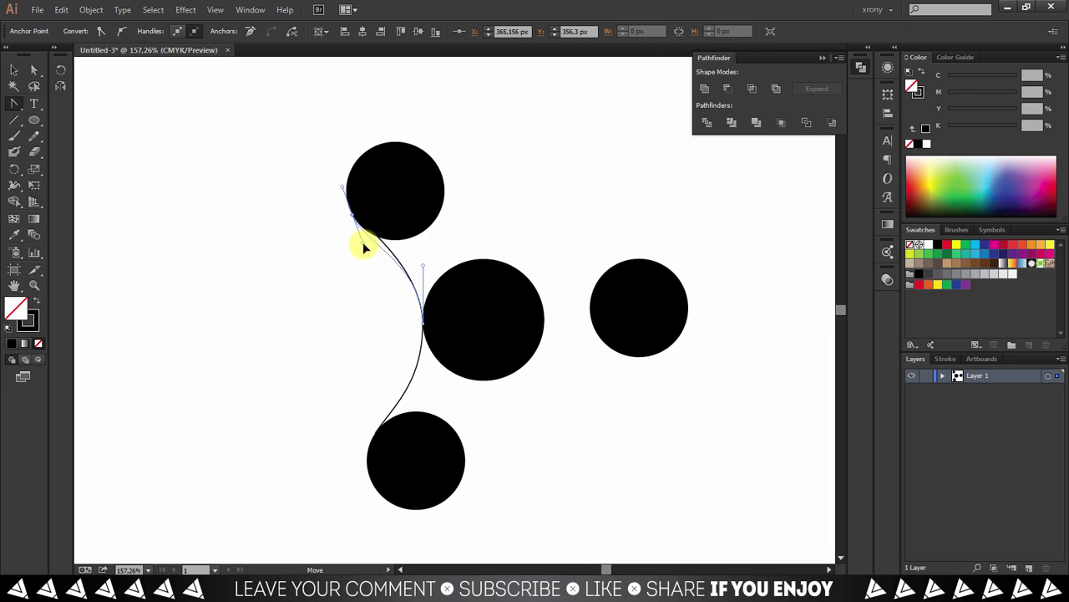
scroll(326, 191, "up", 5)
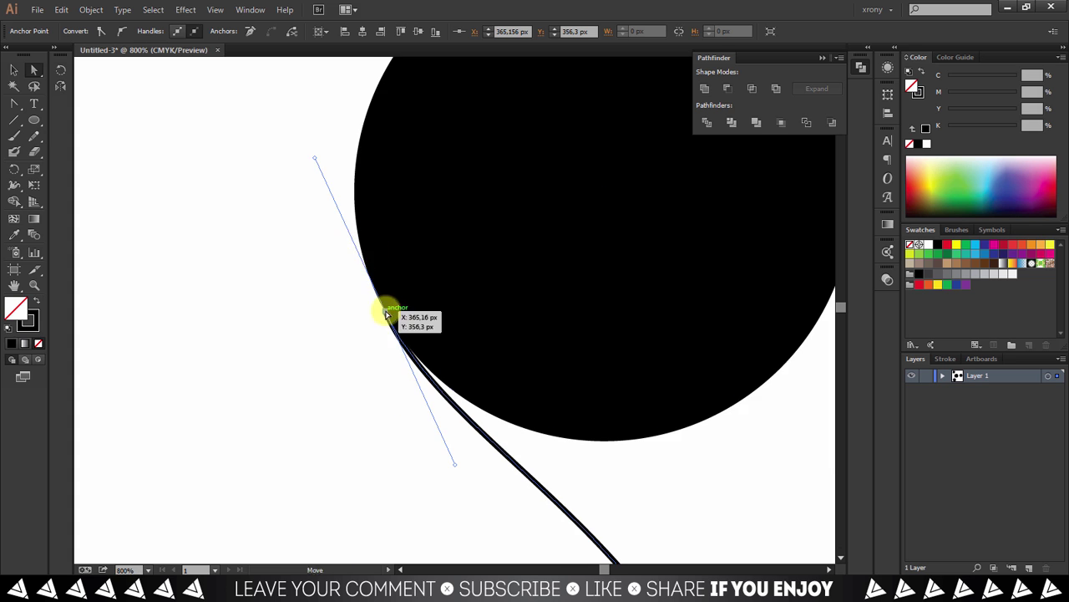
scroll(313, 219, "down", 3)
scroll(437, 393, "down", 2)
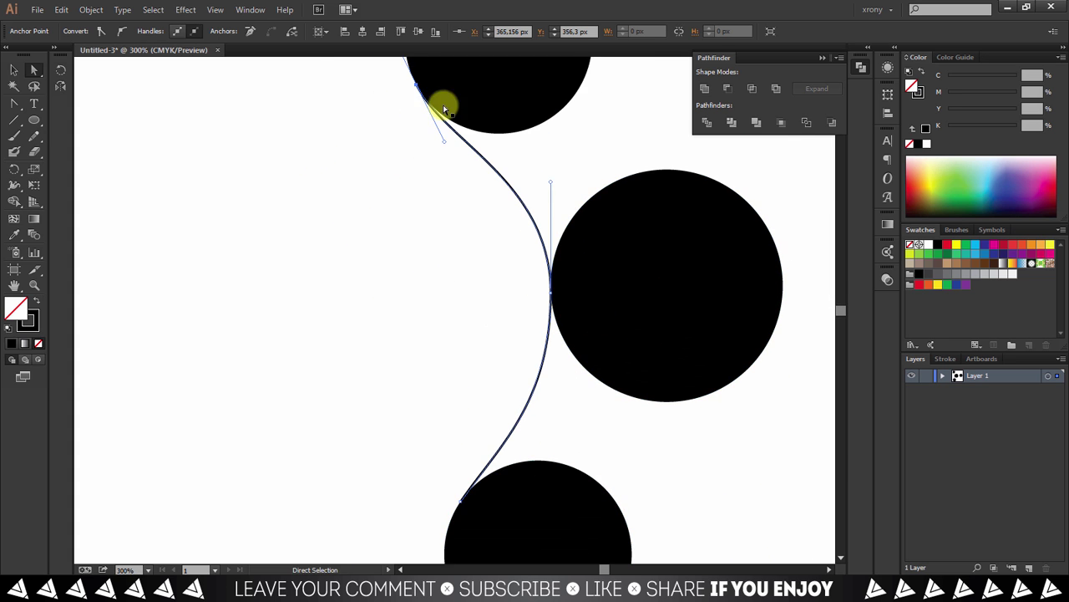
scroll(439, 103, "up", 1)
scroll(419, 97, "up", 6)
mouse_move(370, 192)
left_mouse_down()
mouse_move(447, 312)
mouse_move(477, 263)
left_mouse_up()
left_click_drag(468, 342, 399, 239)
left_click(428, 288)
left_click_drag(428, 289, 406, 249)
Adjust the curve's lower end anchor and reselect the finished curved path
key("p")
scroll(382, 310, "down", 5)
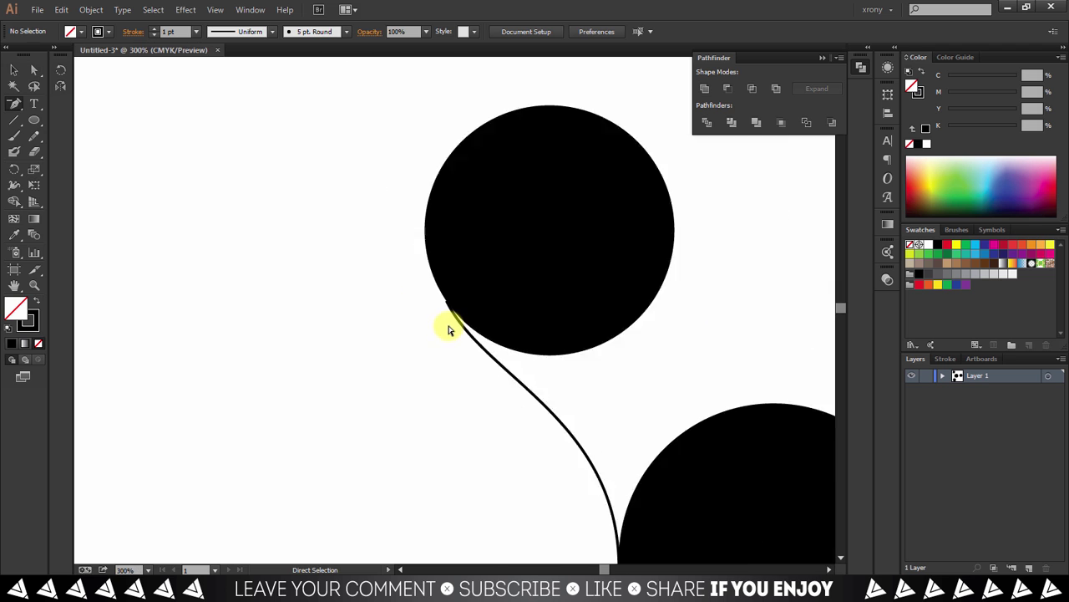
scroll(444, 327, "down", 3)
left_click(574, 435)
key("a")
mouse_move(258, 286)
left_mouse_down()
mouse_move(410, 387)
mouse_move(418, 424)
left_mouse_up()
scroll(411, 386, "up", 5)
key("v")
key("ctrl+shift+a")
scroll(497, 292, "down", 5)
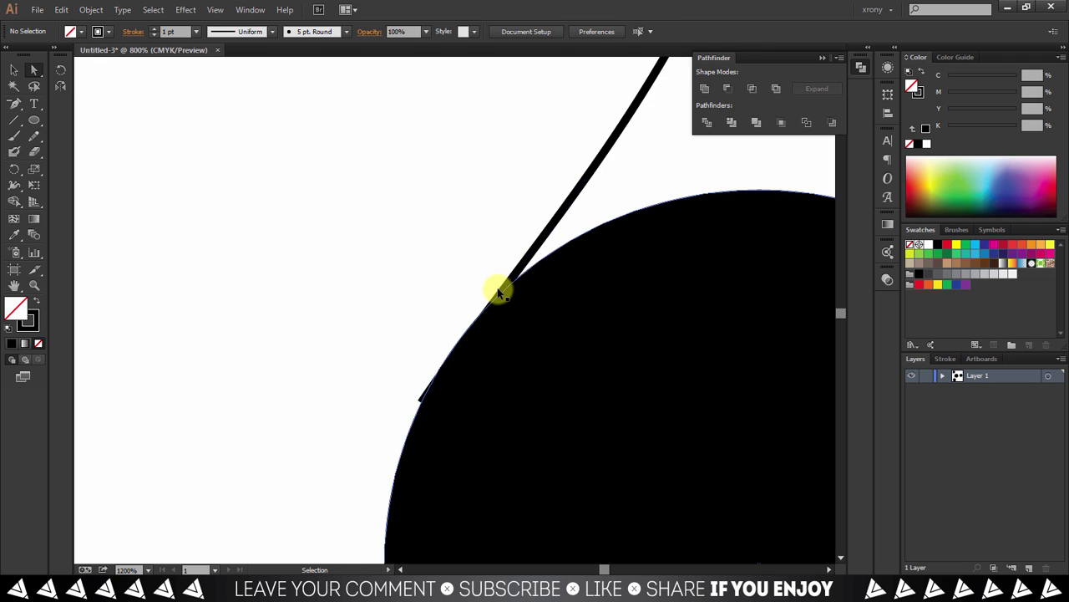
scroll(513, 237, "down", 3)
left_click(513, 237)
scroll(632, 299, "up", 2)
Rotate-copy the curve twice around the central circle's centre
key("r")
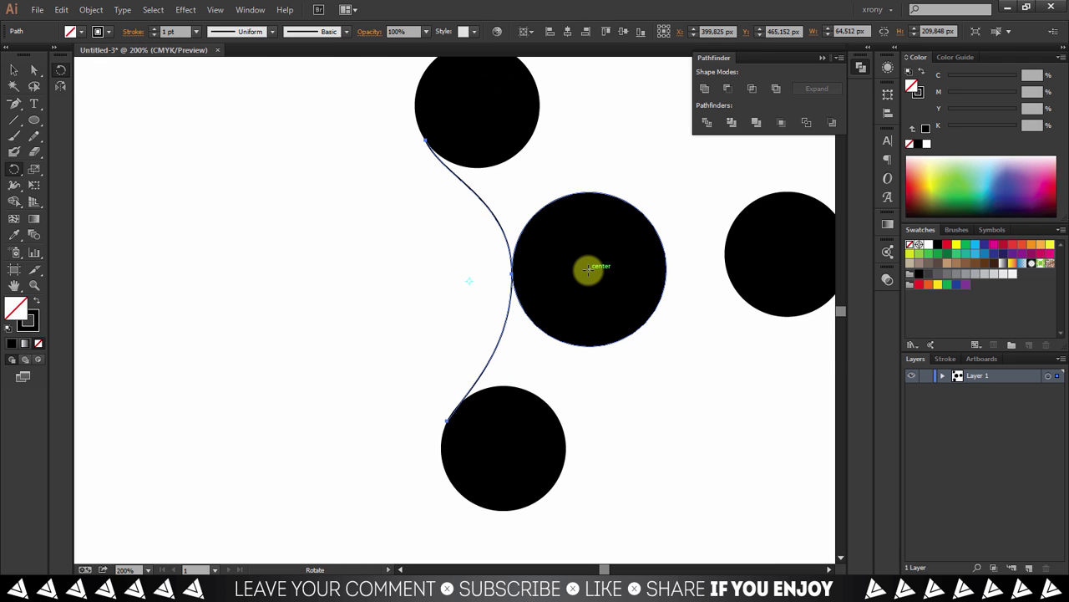
left_click(588, 269, "alt")
left_click(663, 326)
key("ctrl+d")
Move the layout left, place a copy to the right, and delete the copy's centre circle
key("v")
key("ctrl+minus")
key("ctrl+minus")
key("ctrl+minus")
left_click_drag(574, 287, 437, 287)
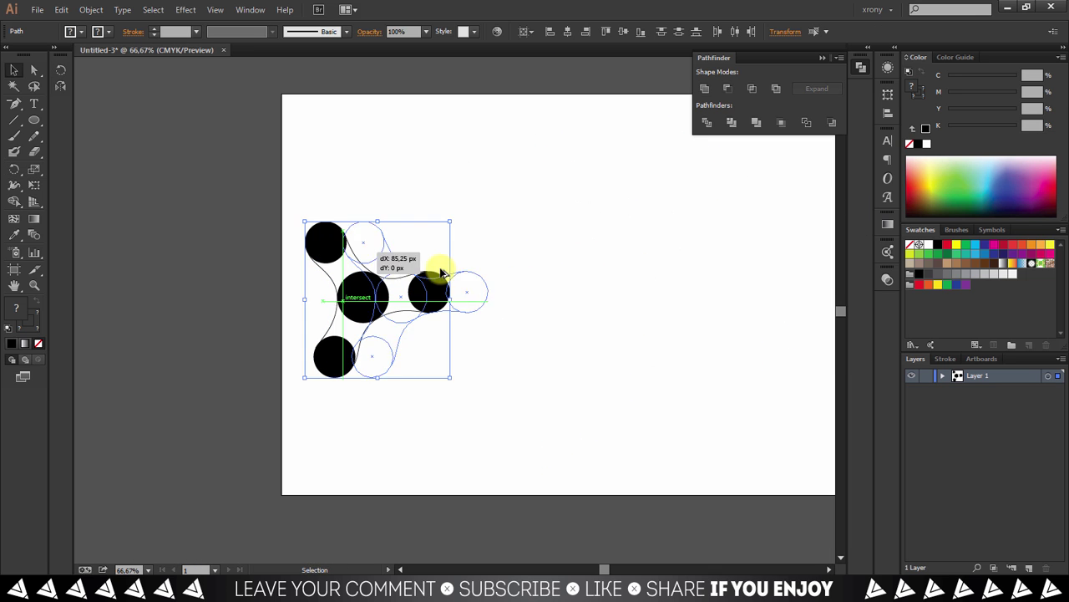
left_click_drag(362, 297, 559, 296)
left_click(562, 297)
key("Delete")
left_click(473, 358, "ctrl")
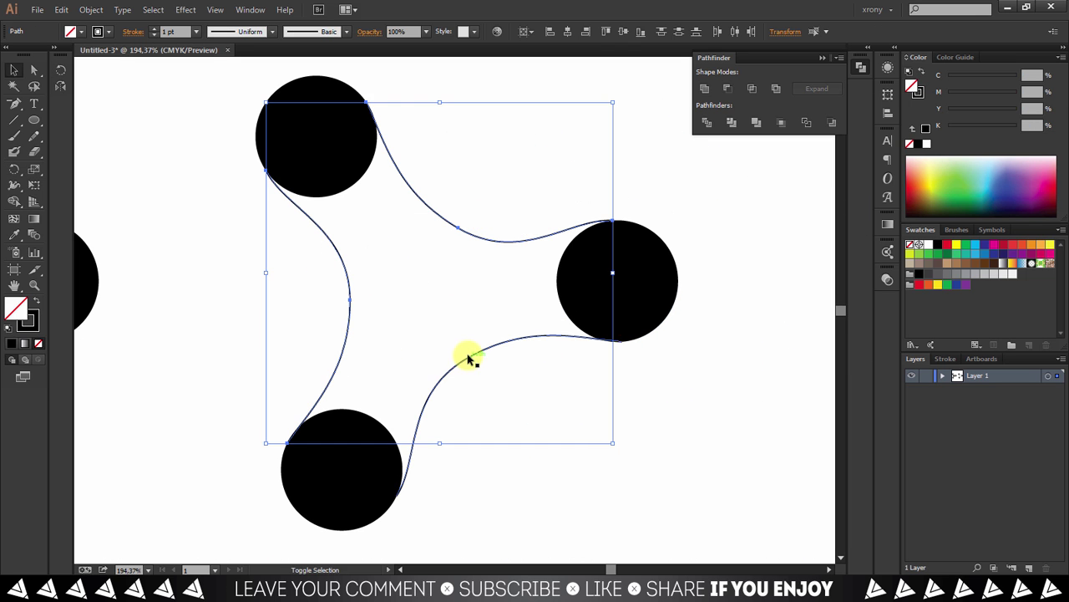
Join the curve ends into a closed outline, fill it black, and move it onto the circles
key("p")
left_click(623, 342)
left_click(368, 107)
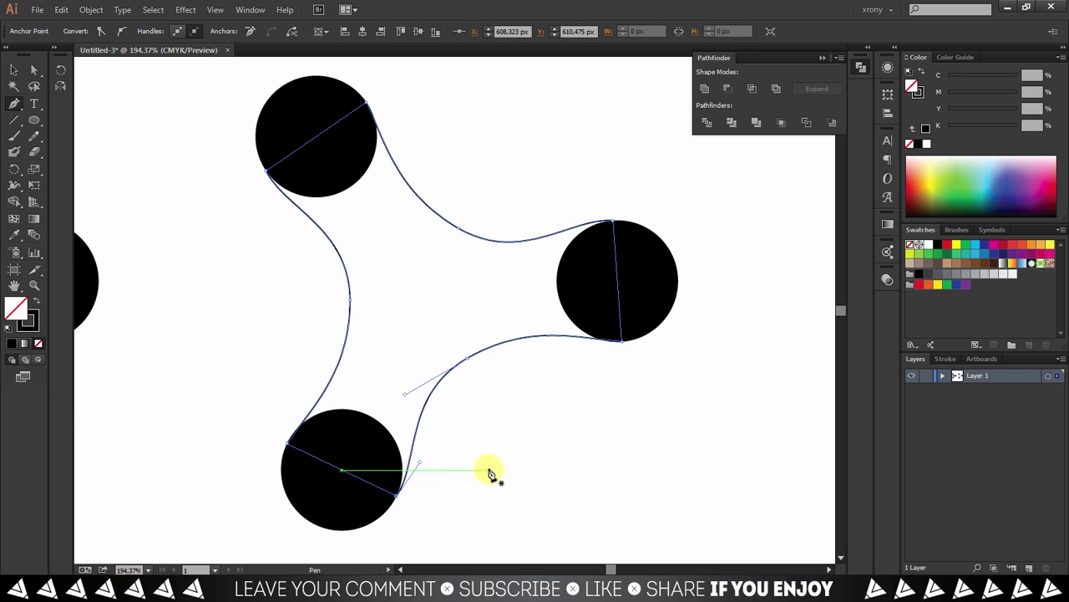
key("ctrl+1")
left_click_drag(297, 323, 607, 324)
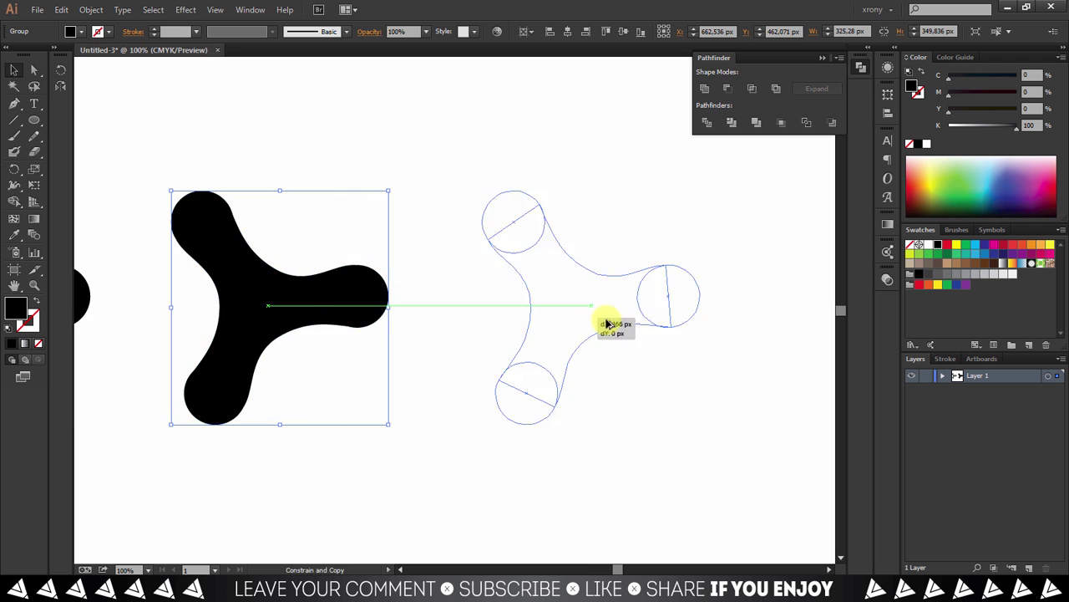
Unite the pieces with Pathfinder and rescale the spinner to about 284 × 262 px
left_click(704, 88)
left_click_drag(764, 460, 471, 159)
key("e")
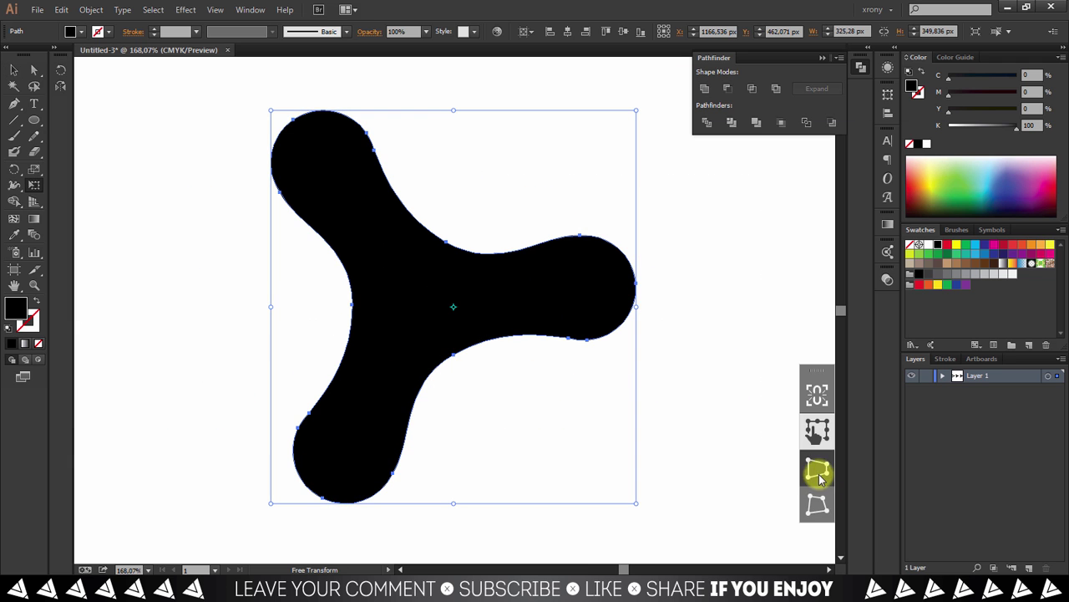
mouse_move(271, 110)
left_mouse_down()
mouse_move(273, 163)
mouse_move(304, 159)
mouse_move(304, 179)
left_mouse_up()
left_click_drag(297, 459, 298, 441)
key("ctrl+z")
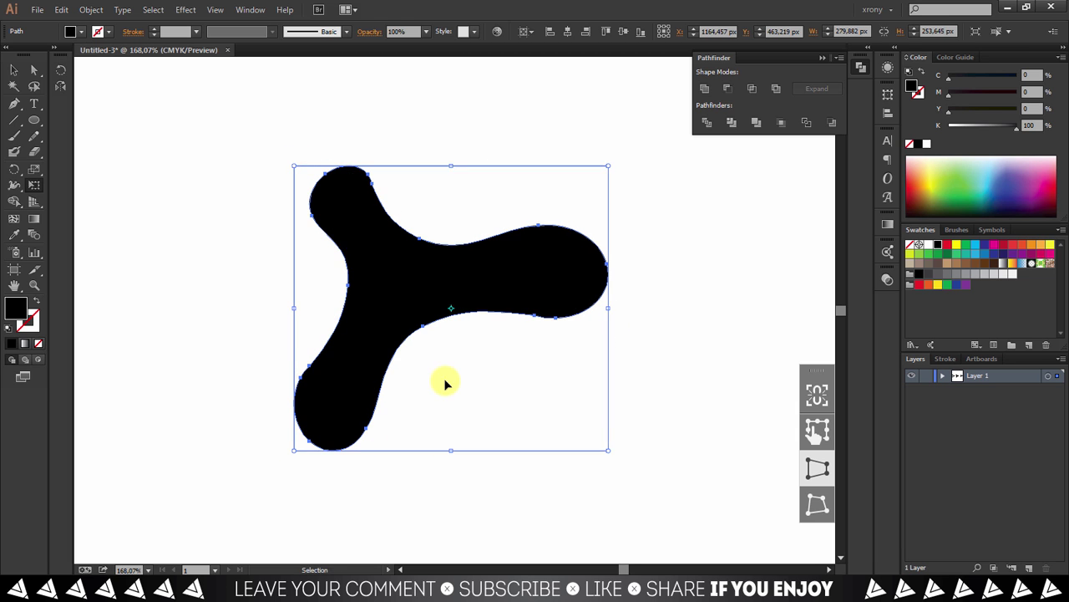
key("v")
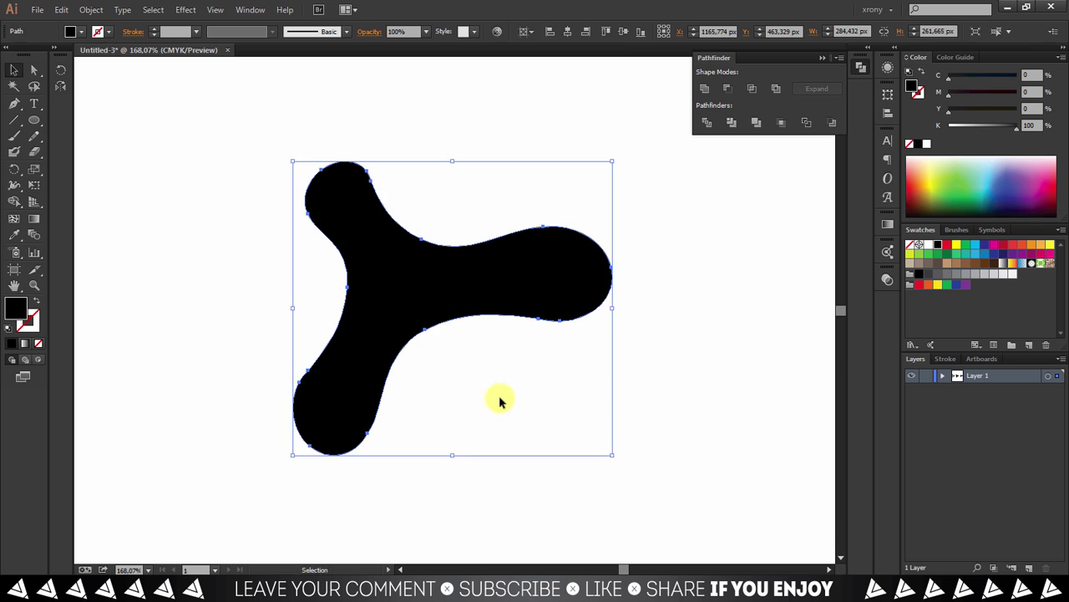
left_click(501, 398)
left_click_drag(609, 488, 207, 107)
Draw a sliver along the bottom lobe's edge and fill it dark grey
key("p")
left_click_drag(391, 494, 400, 485)
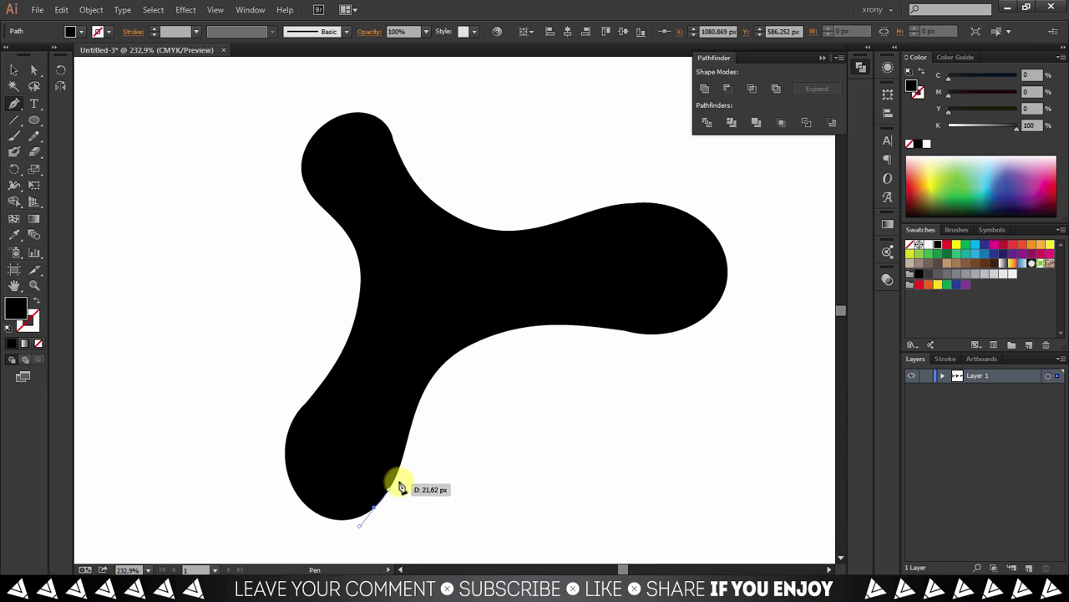
left_click_drag(446, 361, 468, 349)
left_click_drag(383, 370, 373, 399)
left_click(376, 510)
left_click(929, 277)
Move the sliver's lower anchor and smooth its bottom point
key("a")
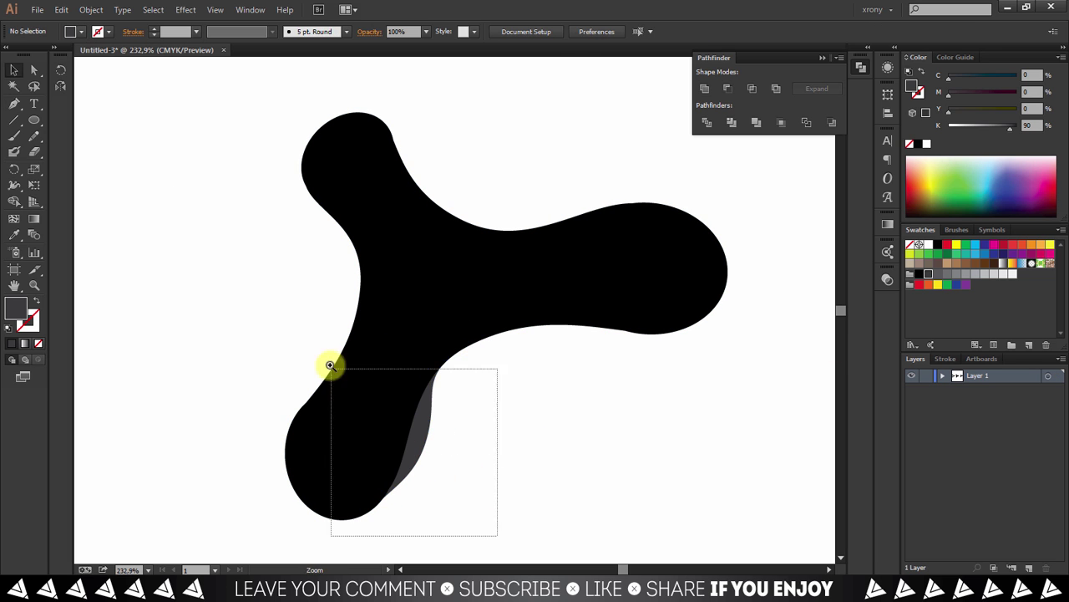
left_click_drag(497, 535, 327, 363)
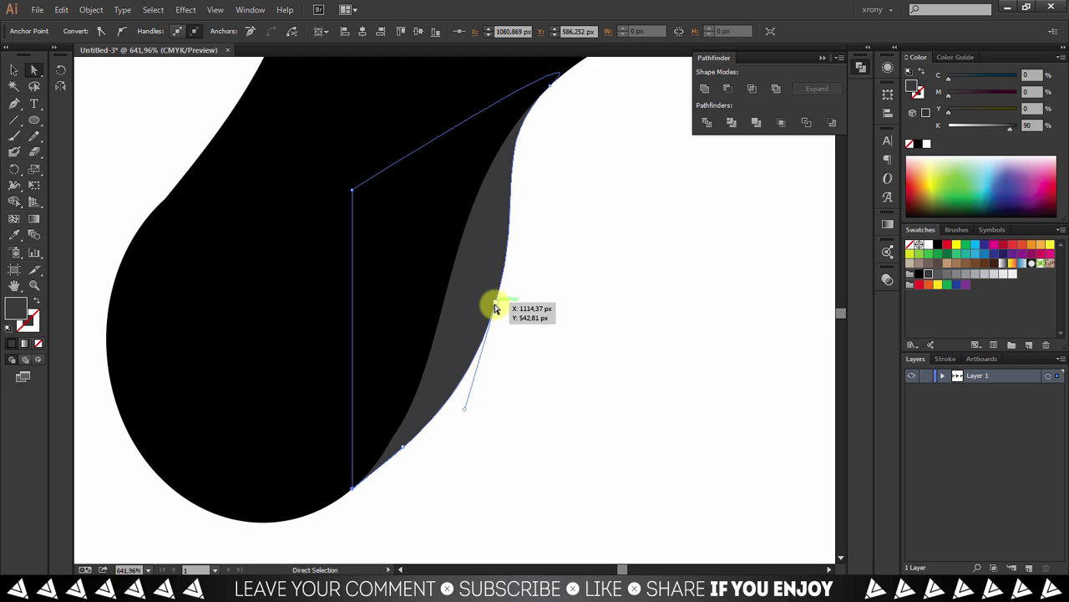
mouse_move(435, 392)
left_mouse_down()
mouse_move(375, 426)
mouse_move(413, 406)
left_mouse_up()
key("shift+c")
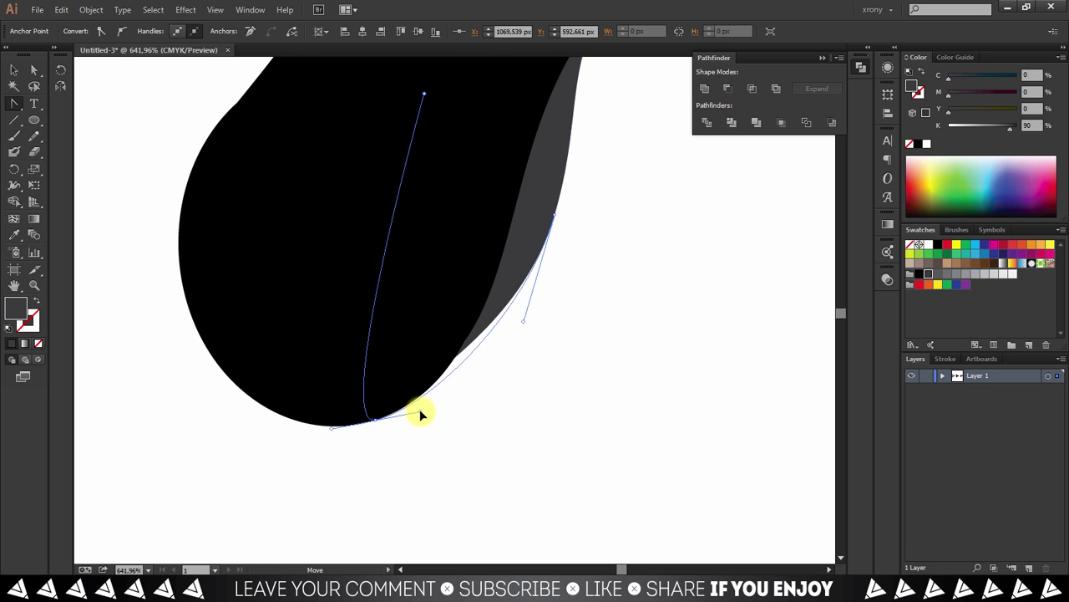
key("a")
scroll(543, 309, "down", 3)
scroll(644, 380, "up", 3)
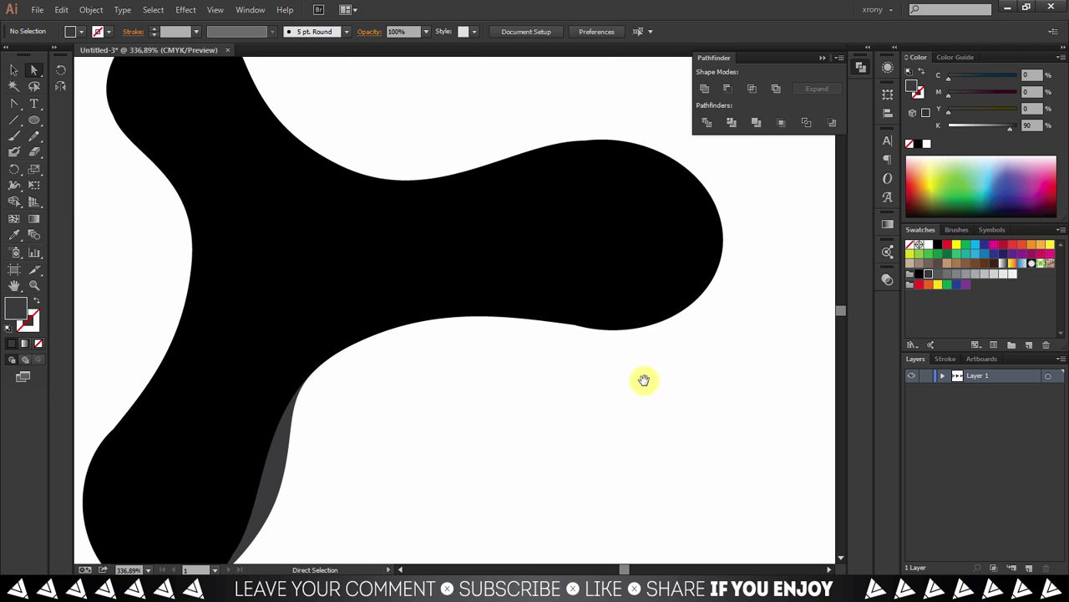
Draw another grey shading shape along the lobe edge and send it behind the black shape
left_click_drag(723, 276, 723, 275)
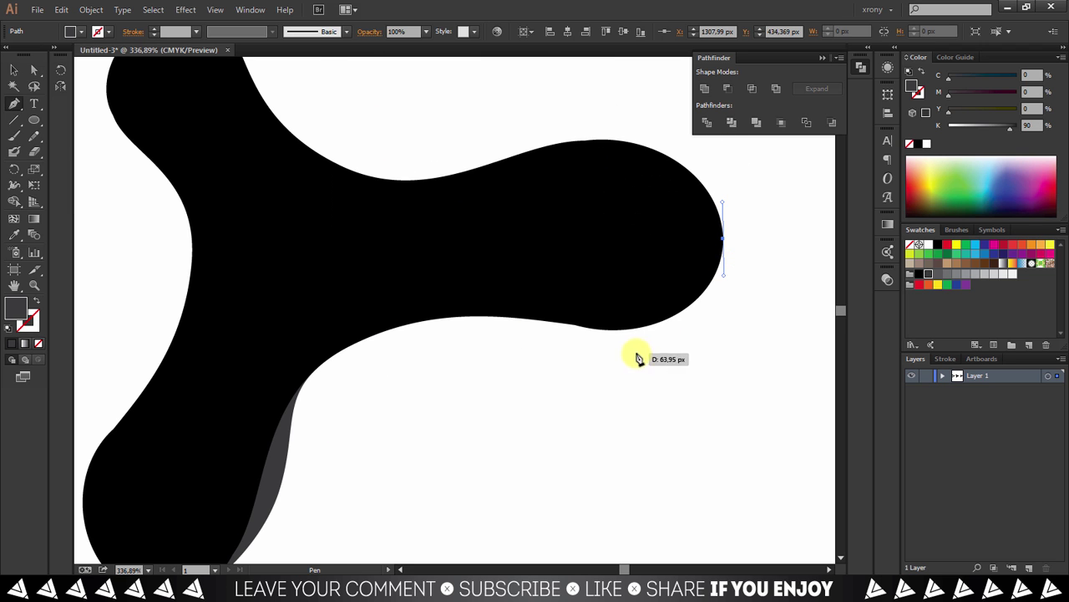
left_click_drag(435, 315, 366, 331)
left_click(497, 251)
left_click(724, 239)
key("a")
key("ctrl+shift+bracketleft")
left_click(640, 421)
Draw a grey shading shape along the top and right lobe edges, reshaping its curve to peek out
mouse_move(393, 235)
left_mouse_down()
mouse_move(460, 350)
mouse_move(485, 447)
left_mouse_up()
left_click_drag(345, 250, 350, 255)
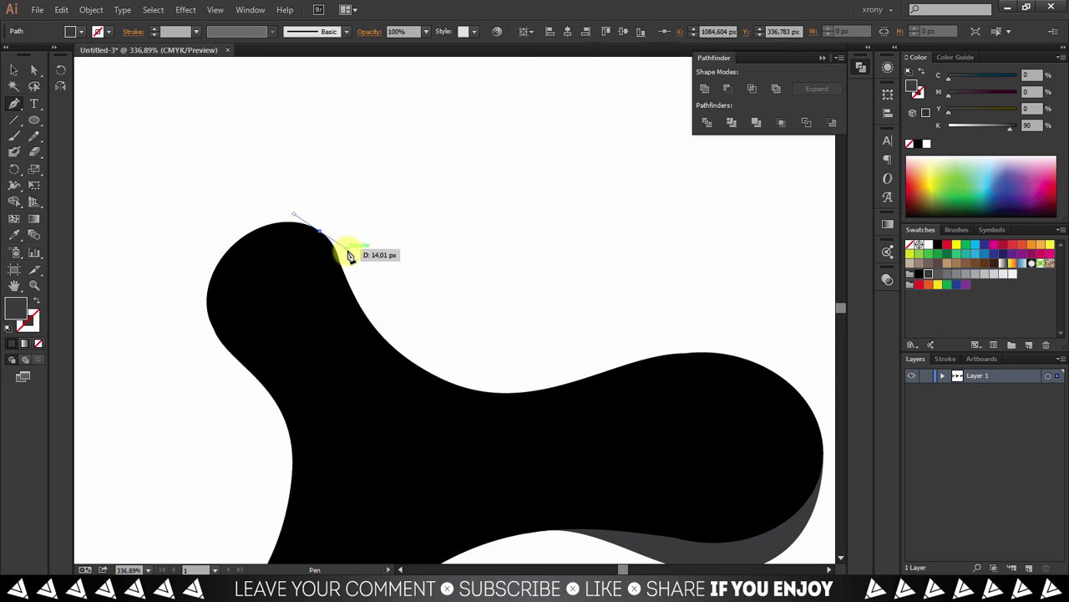
left_click_drag(455, 364, 537, 387)
left_click_drag(626, 365, 672, 355)
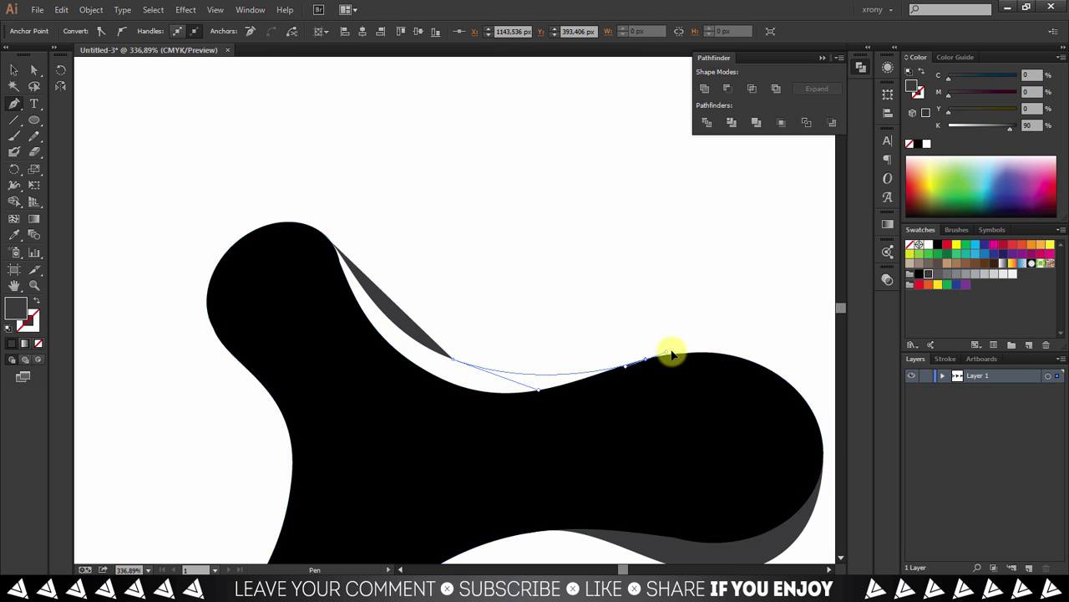
left_click(664, 429)
left_click(374, 428)
left_click(307, 269)
left_click_drag(320, 246, 316, 250)
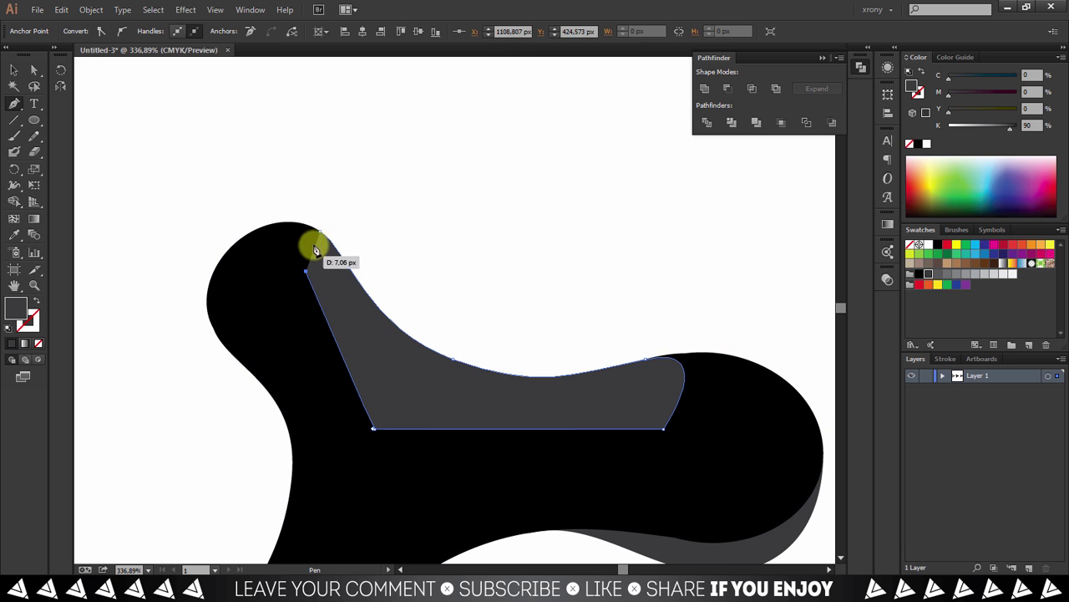
left_click(400, 256)
left_click_drag(454, 359, 457, 368)
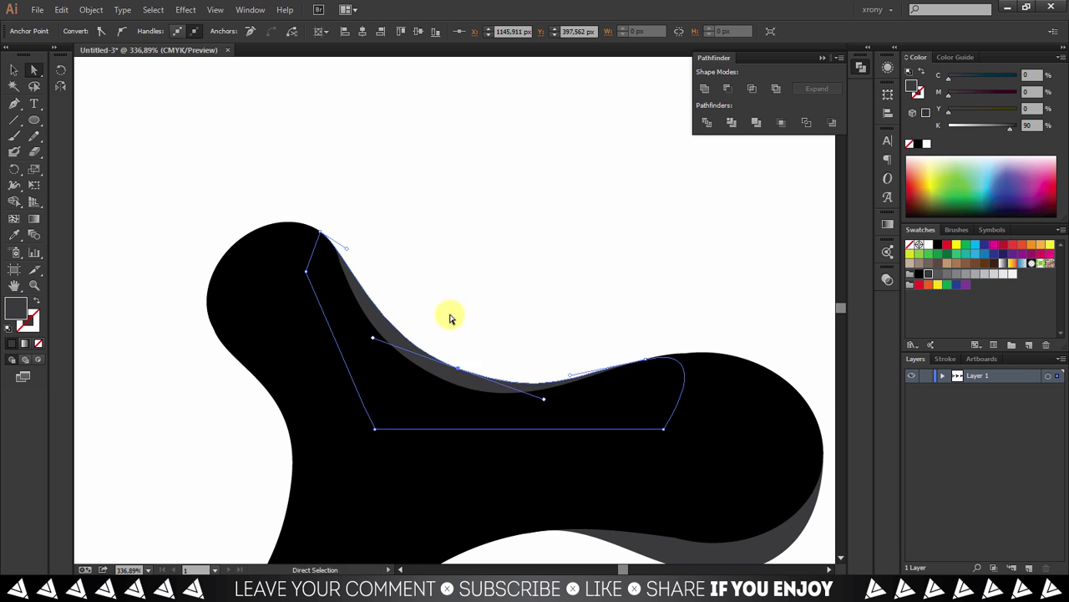
left_click(449, 317)
Draw a further grey shading shape along the top lobe's left inner edge
key("p")
scroll(425, 251, "up", 5)
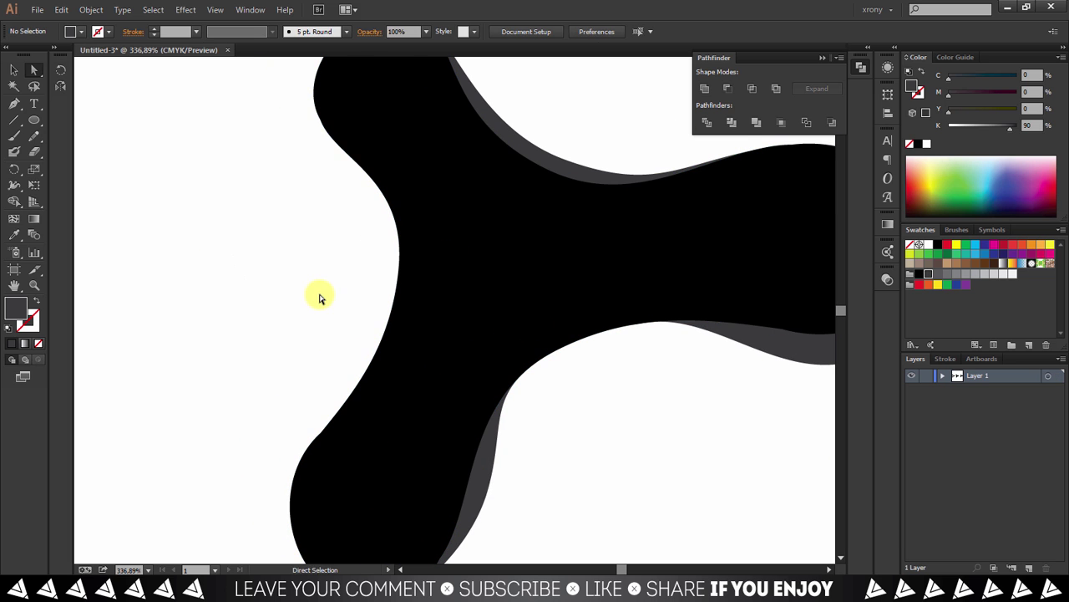
left_click(358, 165)
left_click_drag(336, 417, 341, 451)
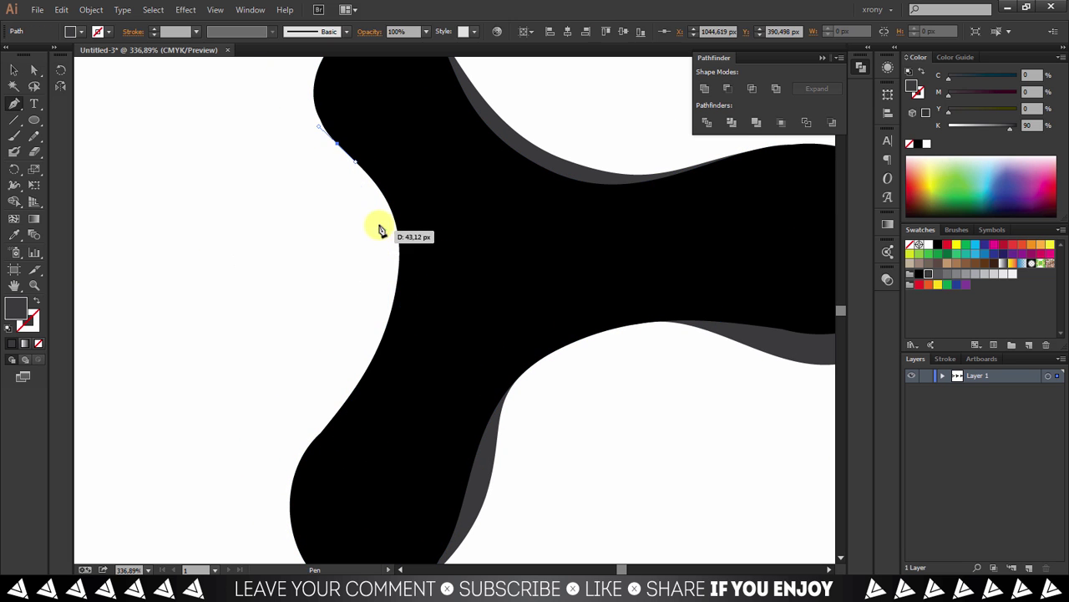
left_click_drag(377, 345, 365, 375)
left_click(429, 346)
left_click(416, 181)
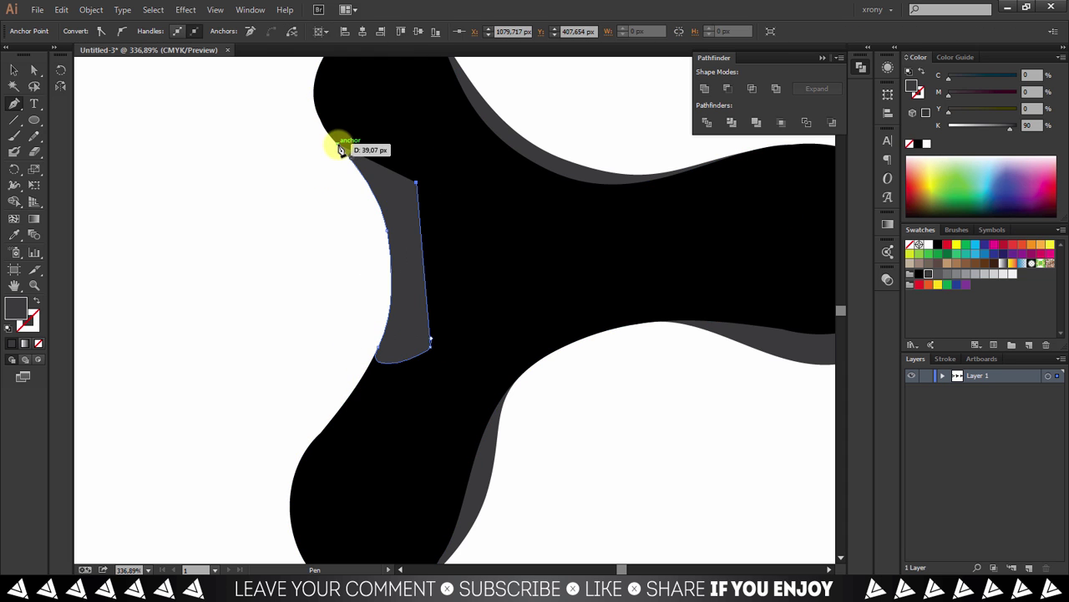
left_click(336, 144)
left_click(366, 286)
scroll(613, 497, "down", 3)
Draw a white-stroked, unfilled highlight curve along the right lobe's lower edge
scroll(678, 444, "up", 3)
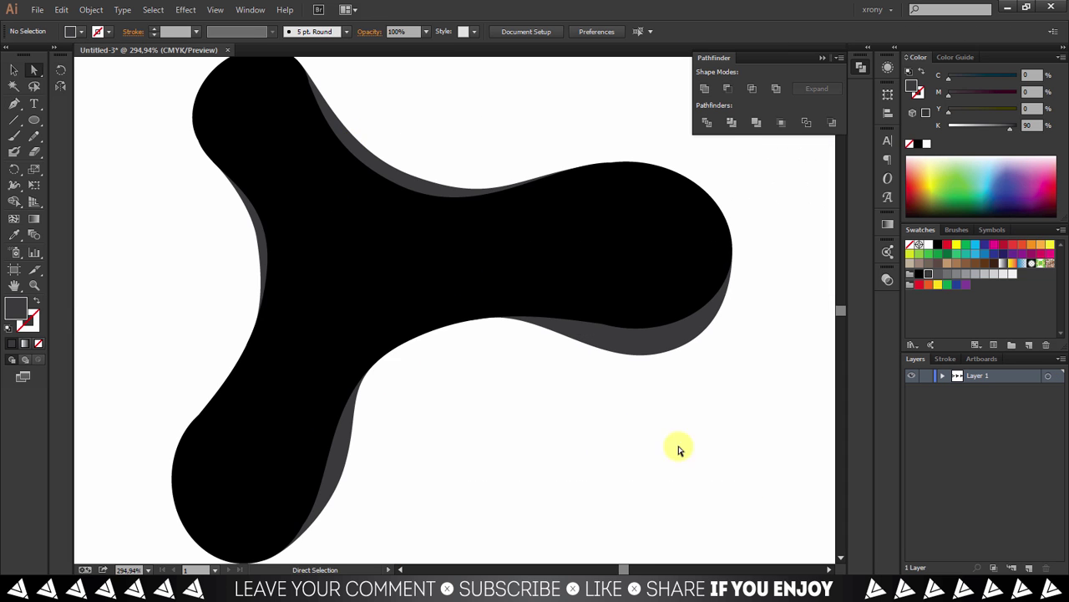
scroll(502, 245, "up", 3)
left_click(357, 393)
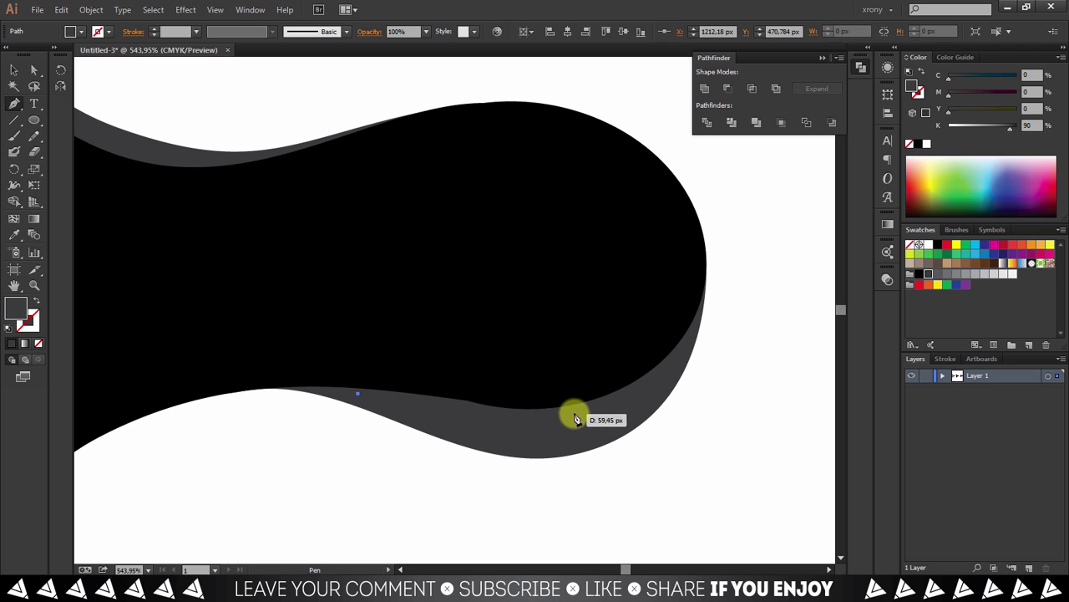
left_click_drag(638, 410, 637, 408)
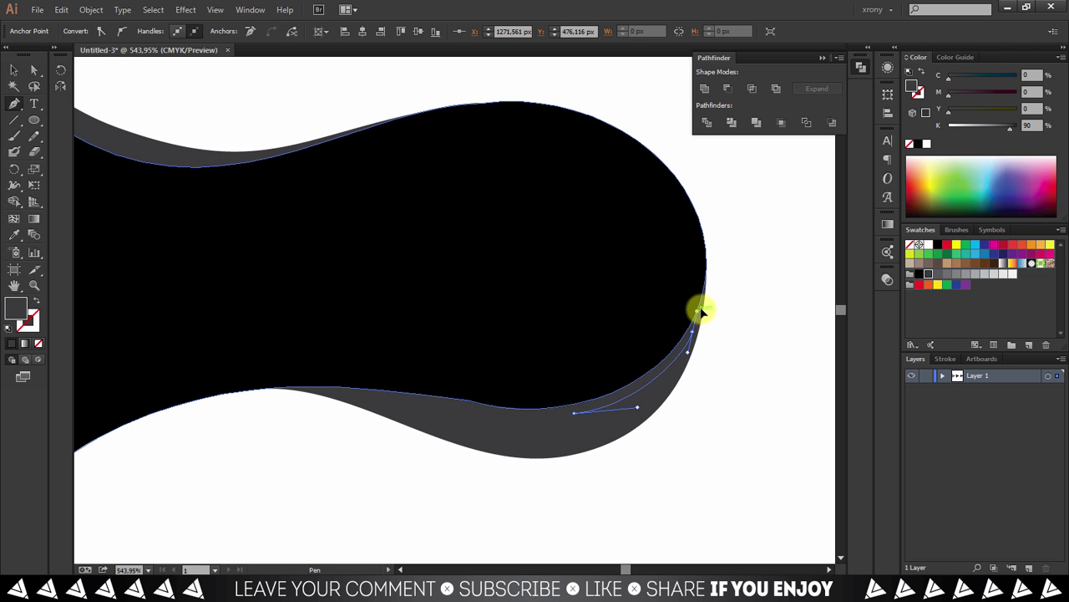
key("shift+x")
left_click(424, 403, "ctrl")
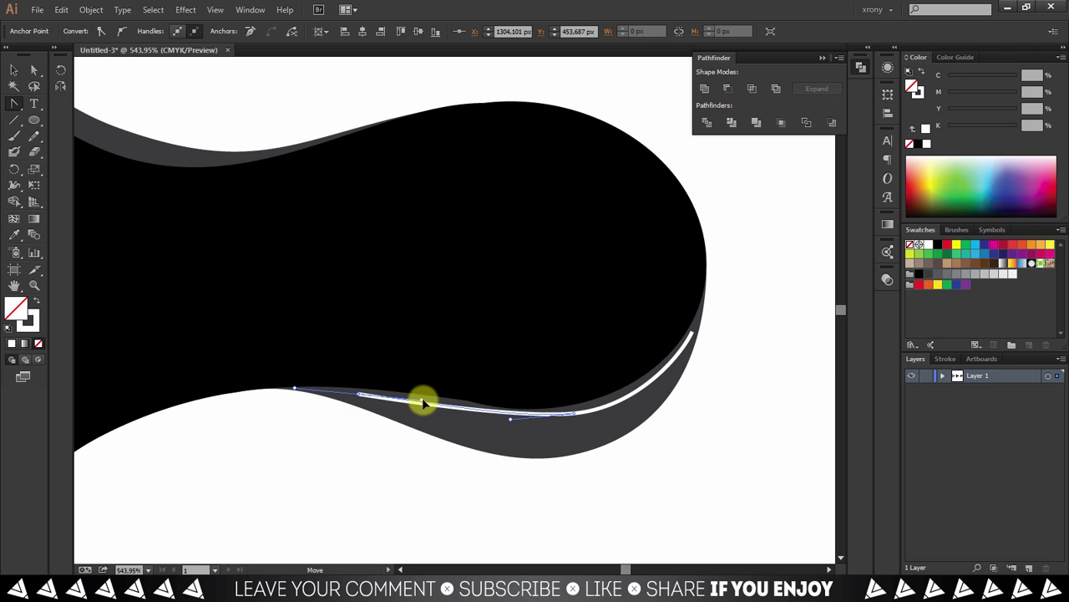
left_click_drag(429, 402, 555, 425)
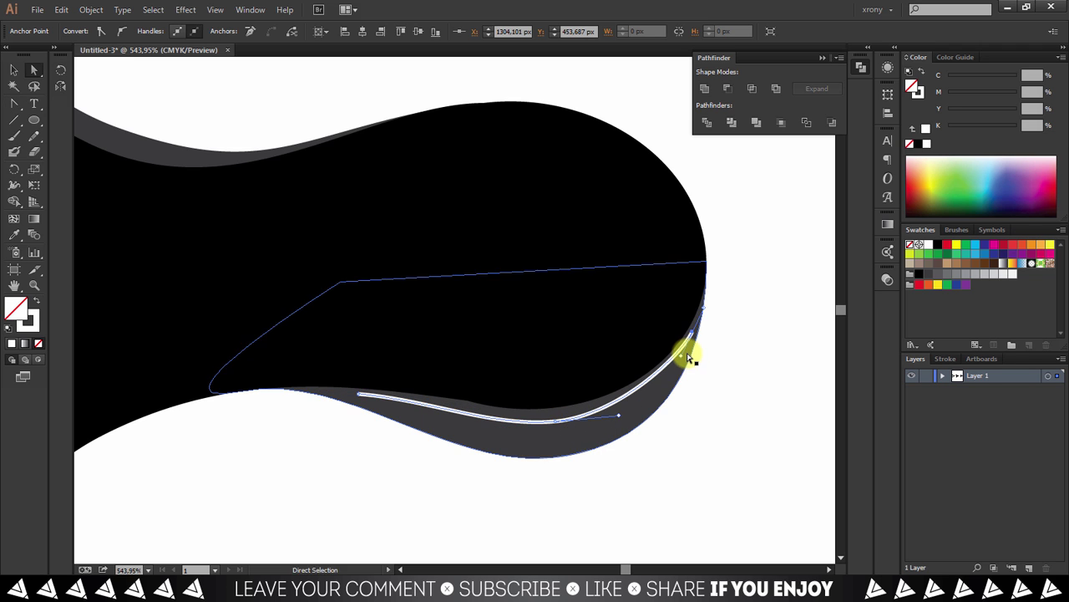
left_click_drag(692, 335, 711, 284)
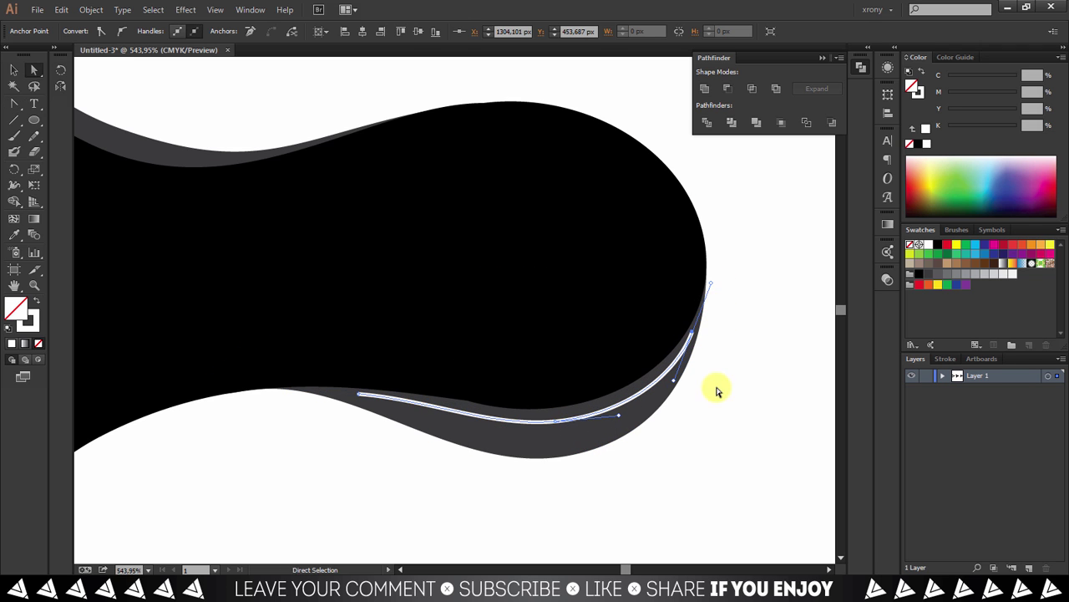
key("ctrl+z")
Taper the right-lobe highlight with an elliptical width profile and expand its appearance
left_click(242, 31)
left_click(221, 78)
left_click(91, 10)
left_click(107, 167)
key("ctrl+minus")
key("ctrl+minus")
key("ctrl+minus")
left_click(287, 178)
scroll(287, 178, "up", 5)
Add a tapered, expanded white highlight along the top lobe's inner edge
key("p")
left_click(286, 224)
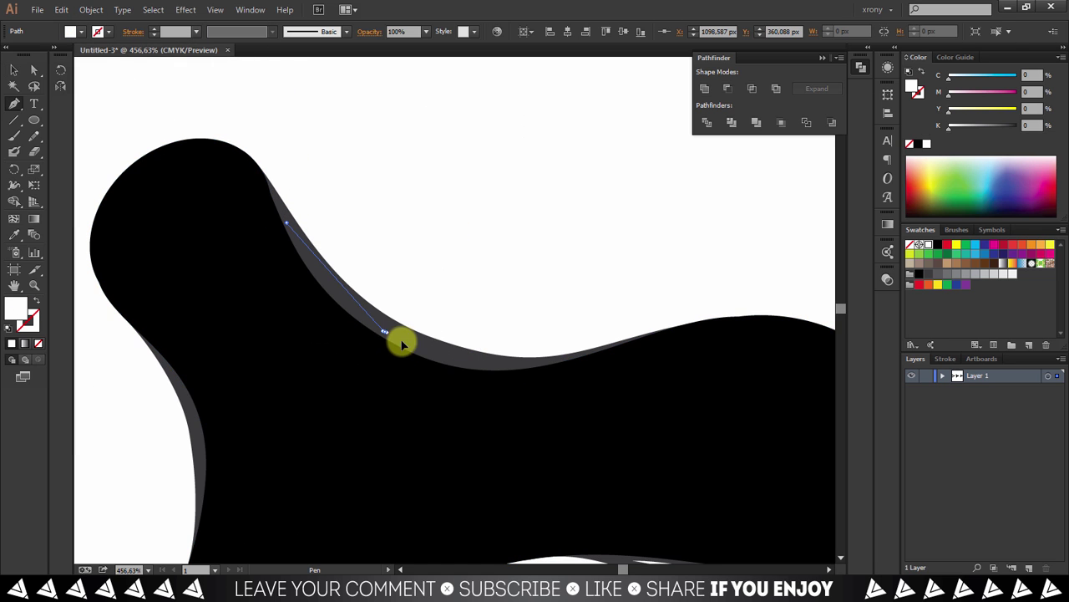
left_click_drag(385, 331, 444, 360)
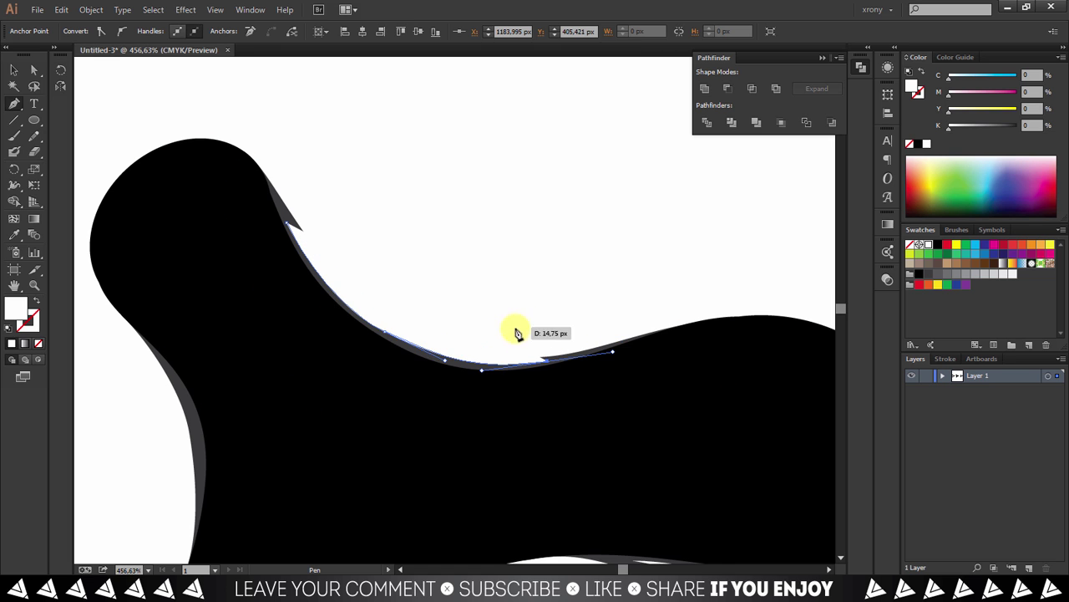
key("v")
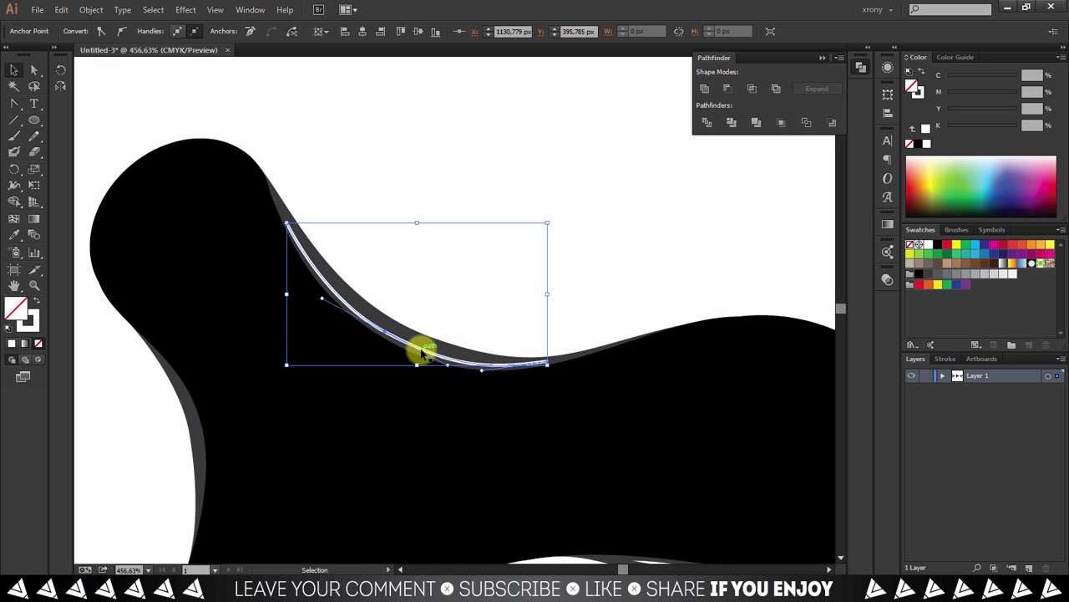
left_click(243, 31)
left_click(220, 72)
left_click(91, 10)
left_click(126, 167)
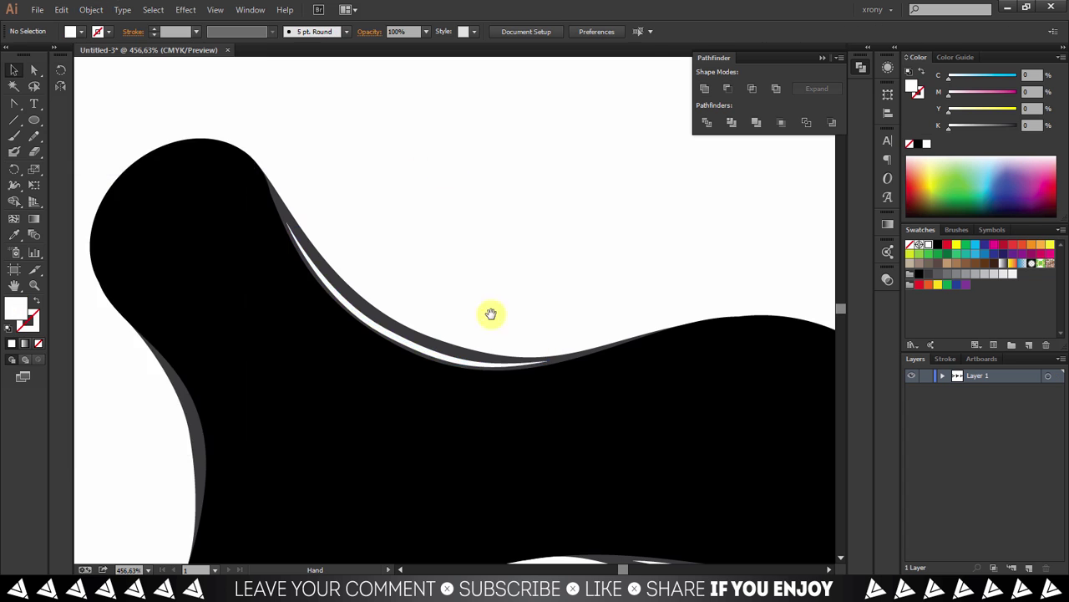
scroll(373, 288, "down", 5)
Add a tapered, expanded white sliver along the bottom lobe's left edge
left_click_drag(296, 139, 592, 339)
left_click(393, 280)
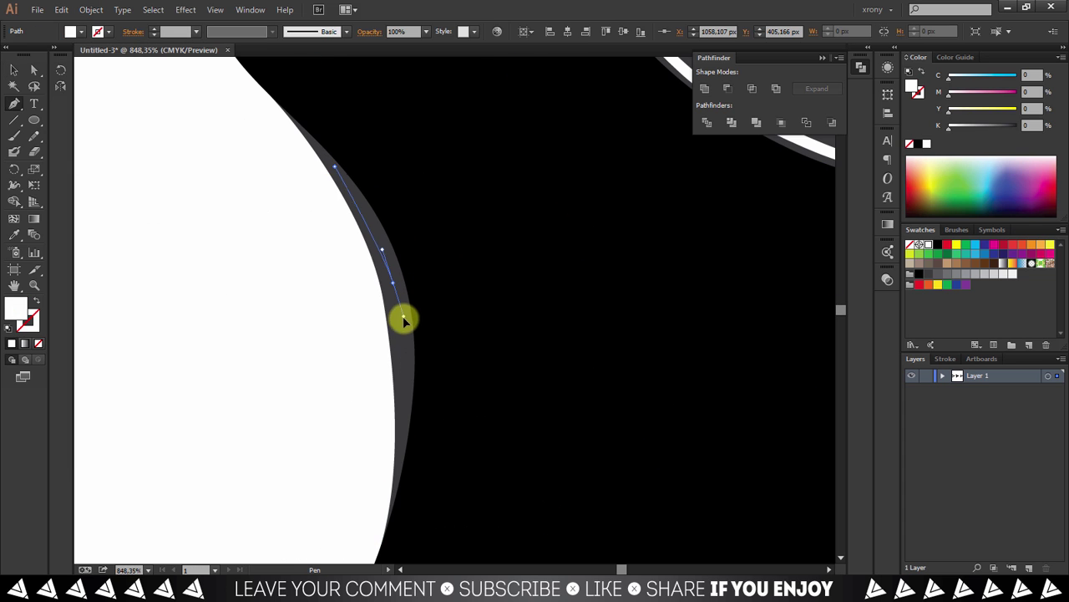
key("p")
key("v")
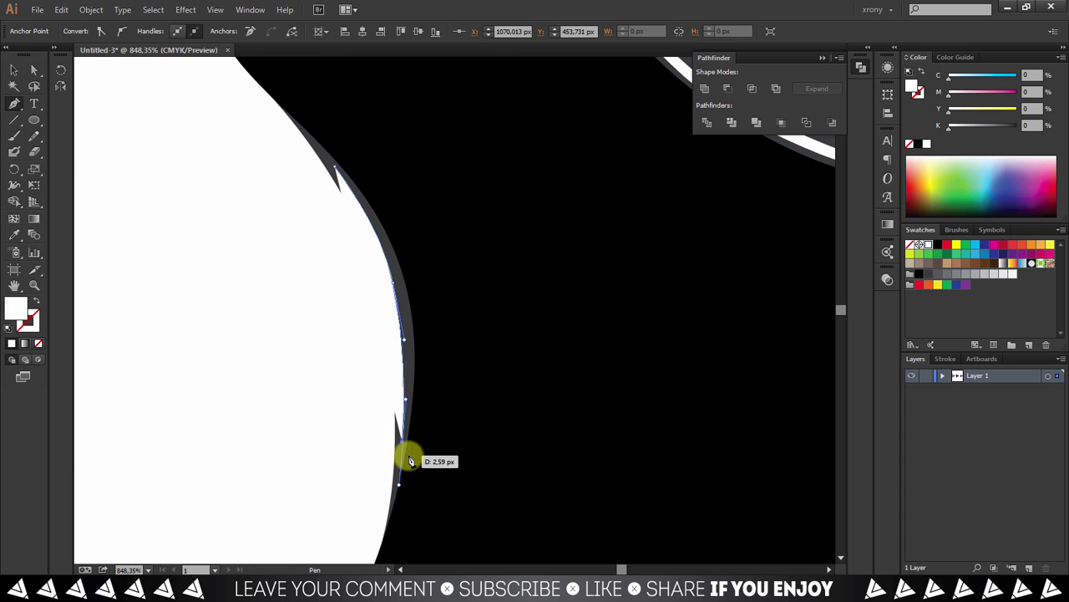
left_click(405, 334)
left_click(243, 31)
left_click(234, 72)
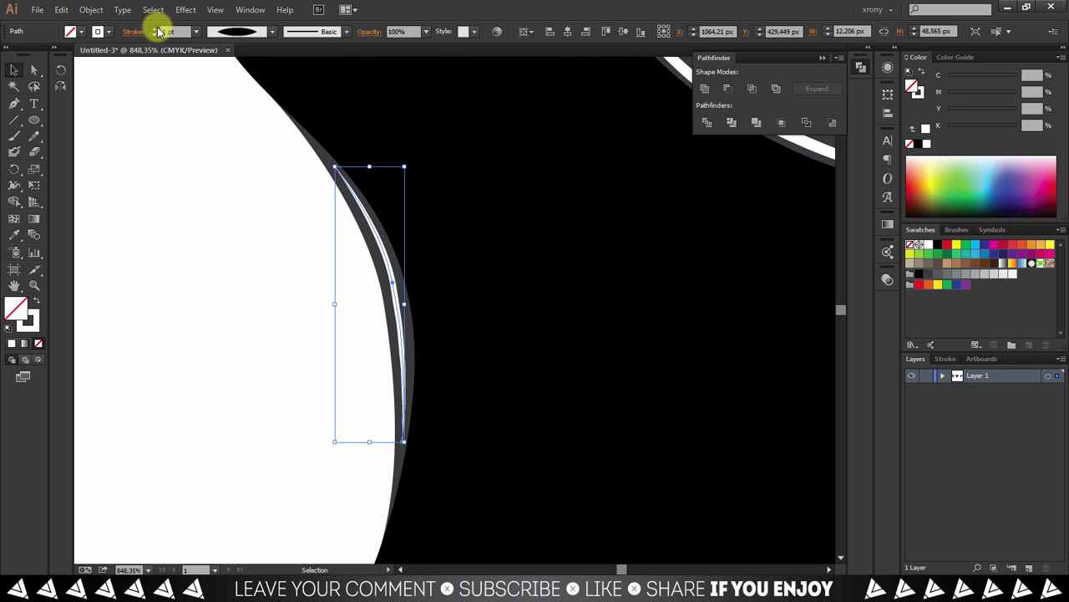
key("p")
key("v")
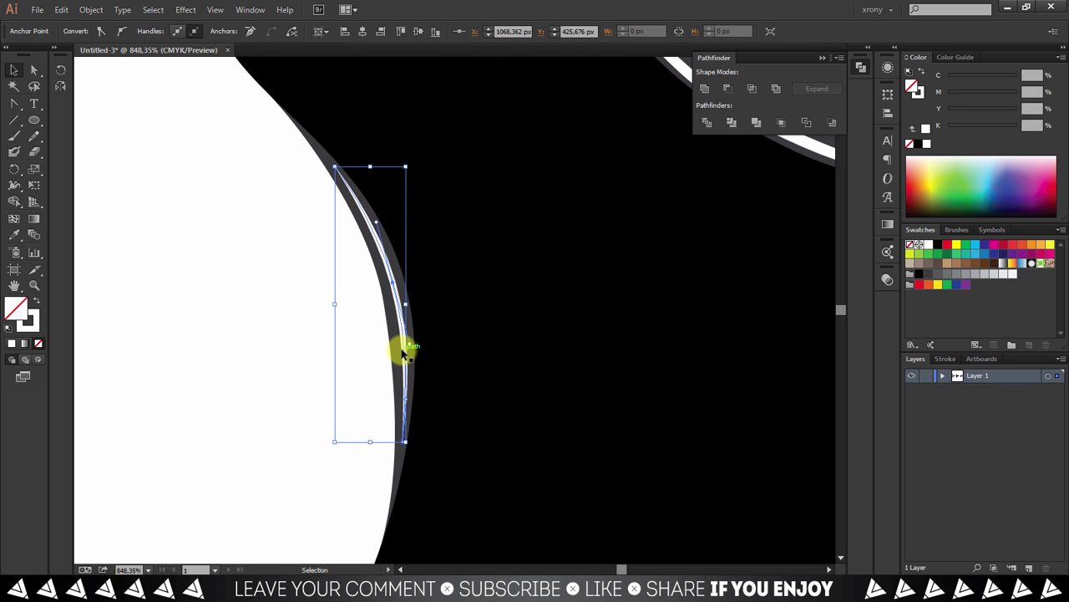
left_click(91, 9)
left_click(126, 164)
left_click(226, 294)
Adjust an anchor of the grey shading along the bottom lobe's right edge
key("ctrl+minus")
key("ctrl+minus")
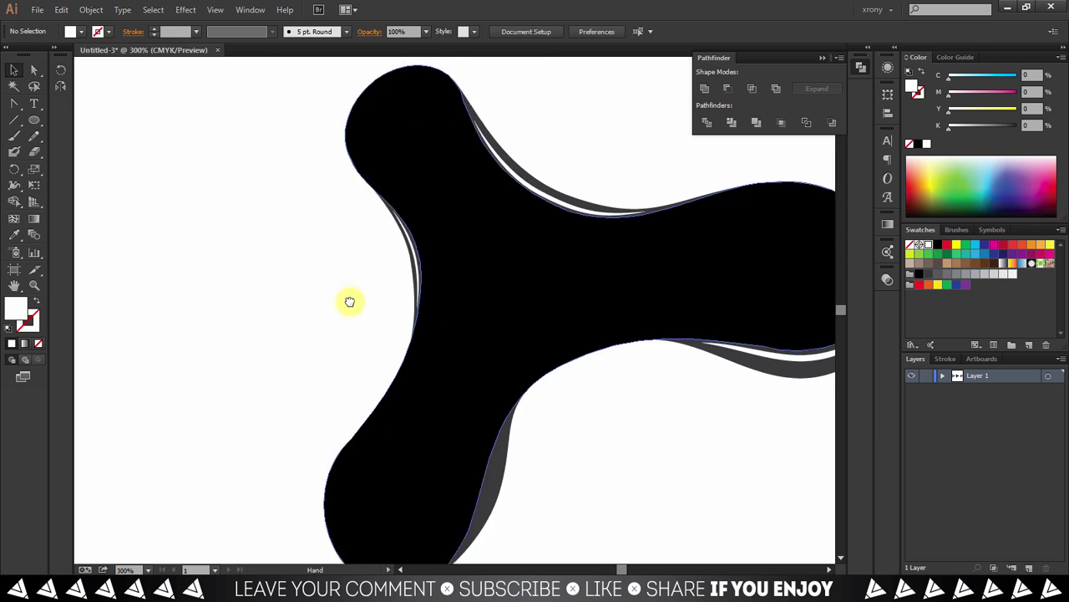
left_click_drag(574, 477, 279, 237)
key("a")
left_click_drag(501, 382, 496, 406)
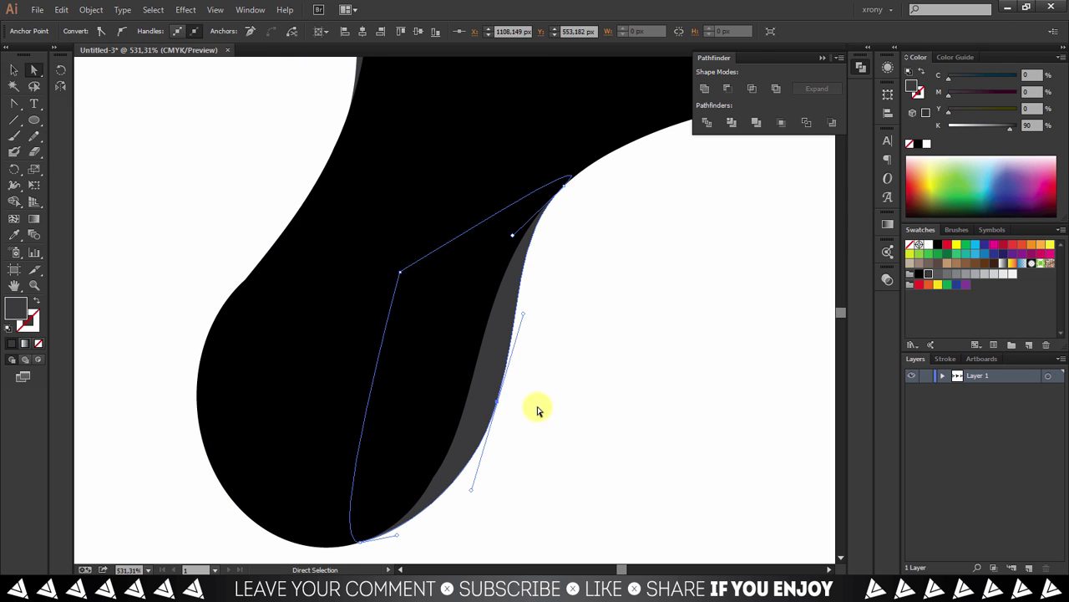
left_click(537, 410)
Draw a white-stroked highlight curve down the bottom lobe's right edge
key("p")
left_click(514, 274)
left_click_drag(491, 343, 460, 464)
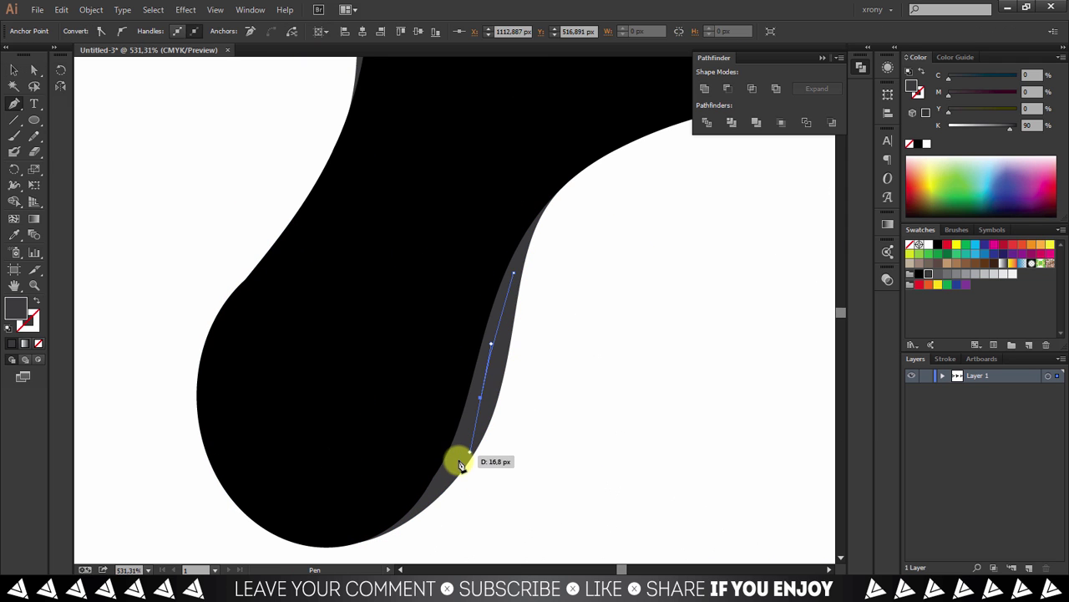
left_click_drag(482, 404, 493, 365)
left_click(919, 251)
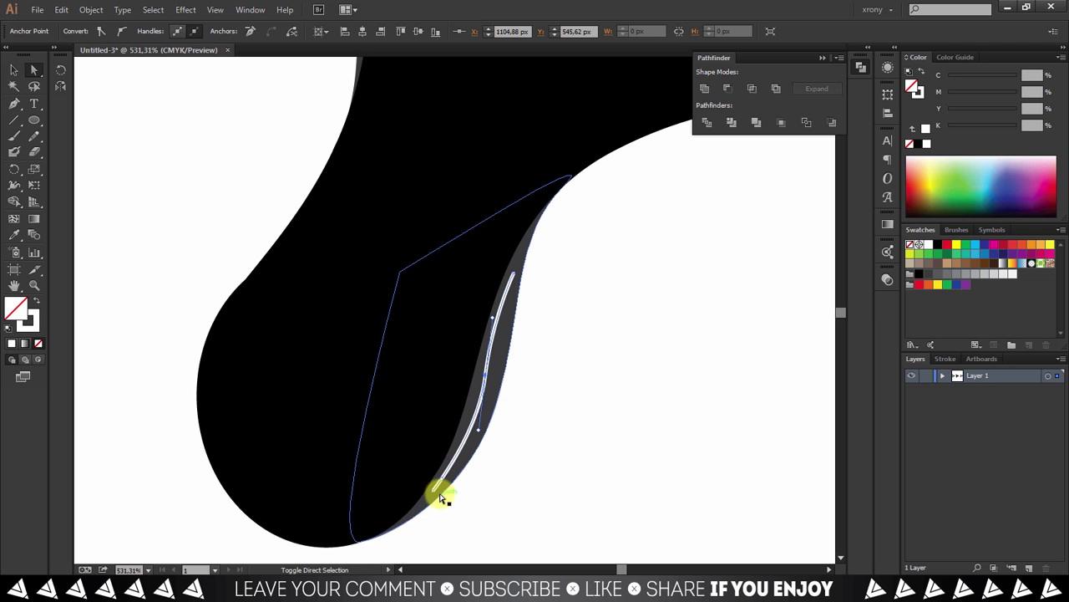
left_click(403, 518)
left_click(426, 349)
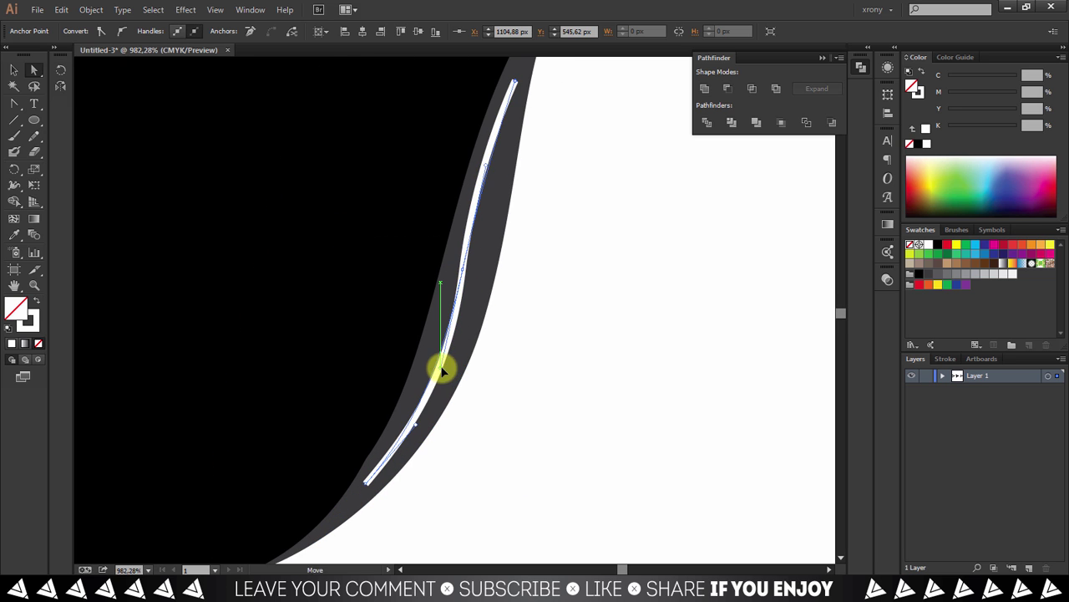
Nudge the sliver's top anchor up-left so it tucks into the dark grey band
scroll(499, 345, "up", 2)
left_click_drag(462, 320, 454, 314)
left_click(505, 148)
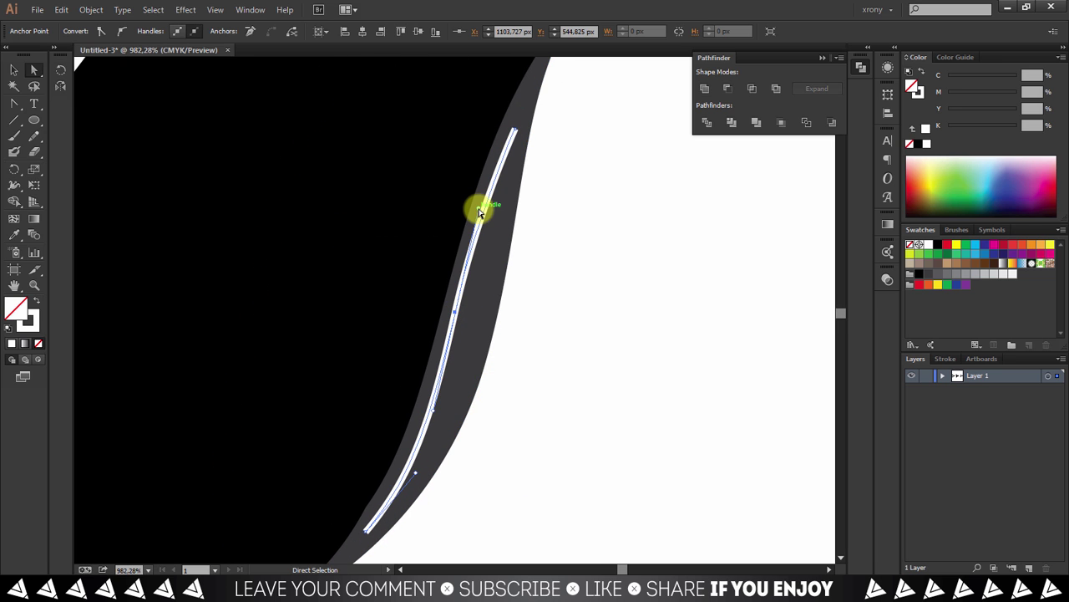
key("v")
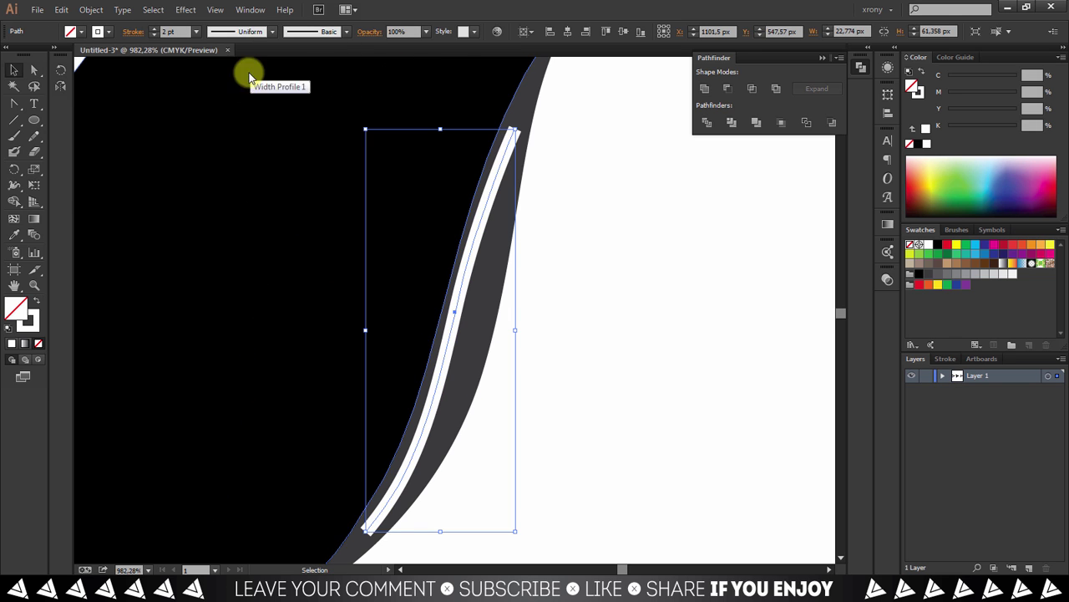
key("ctrl+minus")
key("ctrl+minus")
key("ctrl+minus")
left_click(92, 9)
left_click(125, 164)
scroll(357, 131, "up", 3)
Create a -4 px Offset Path inset of the three-lobed shape and fill it 90% grey
left_click(583, 329)
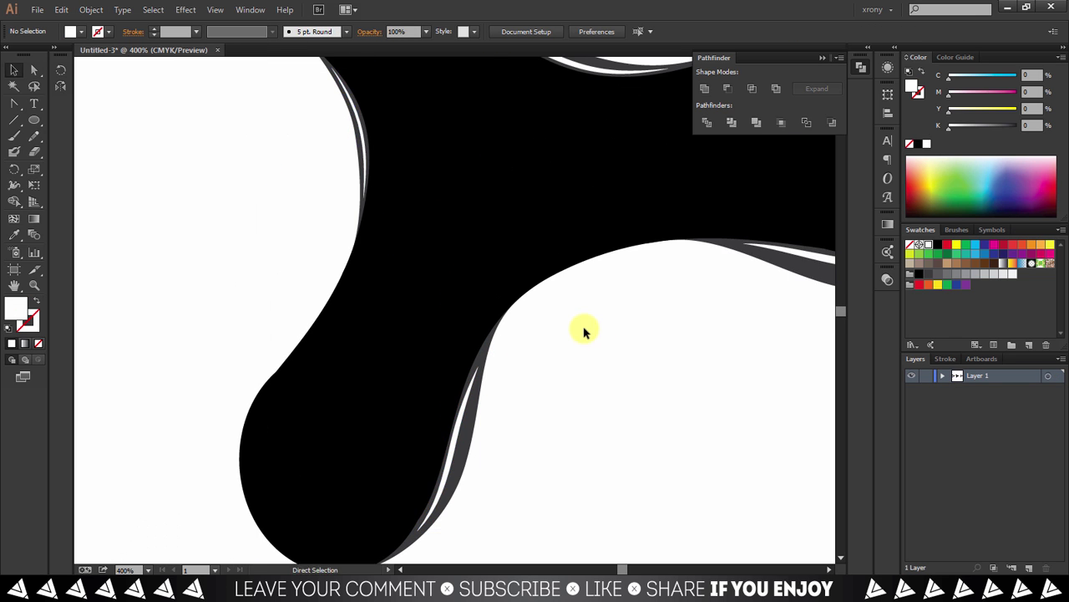
key("ctrl+minus")
left_click(516, 253)
left_click(91, 10)
left_click(309, 326)
type("2")
left_click(717, 381)
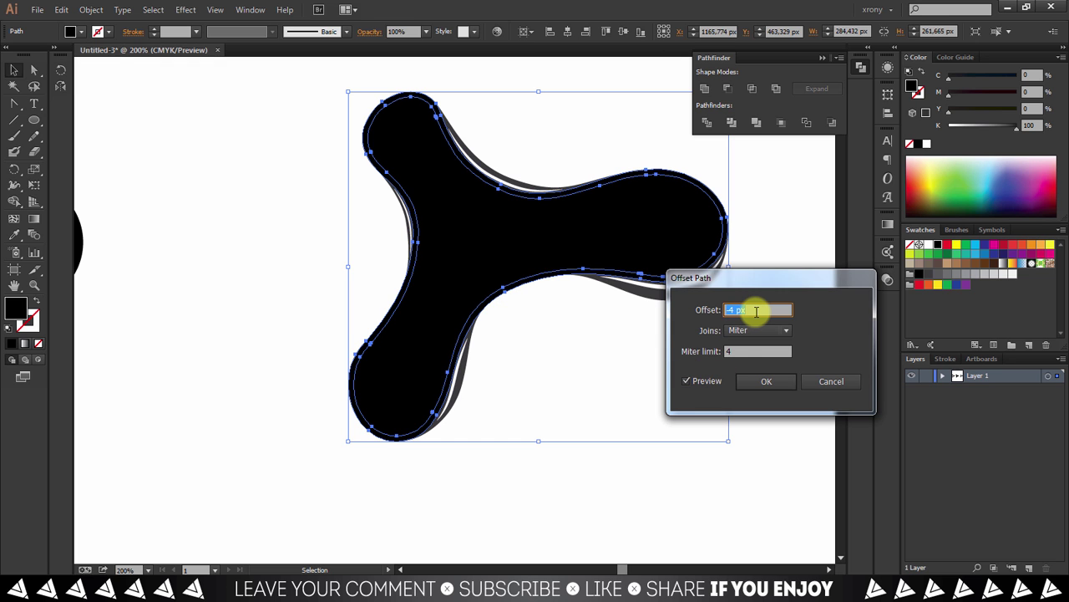
left_click(767, 381)
left_click(929, 273)
left_click(755, 351)
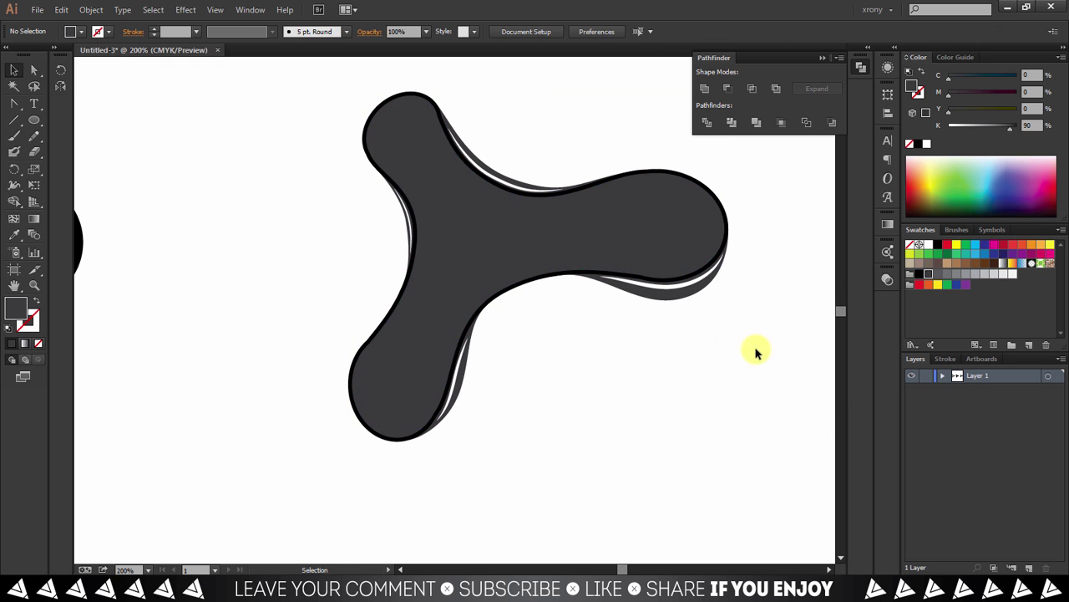
scroll(660, 322, "up", 2)
left_click(668, 326)
Fill the inset body with a radial gradient running orange, red, then deep red
left_click(887, 223)
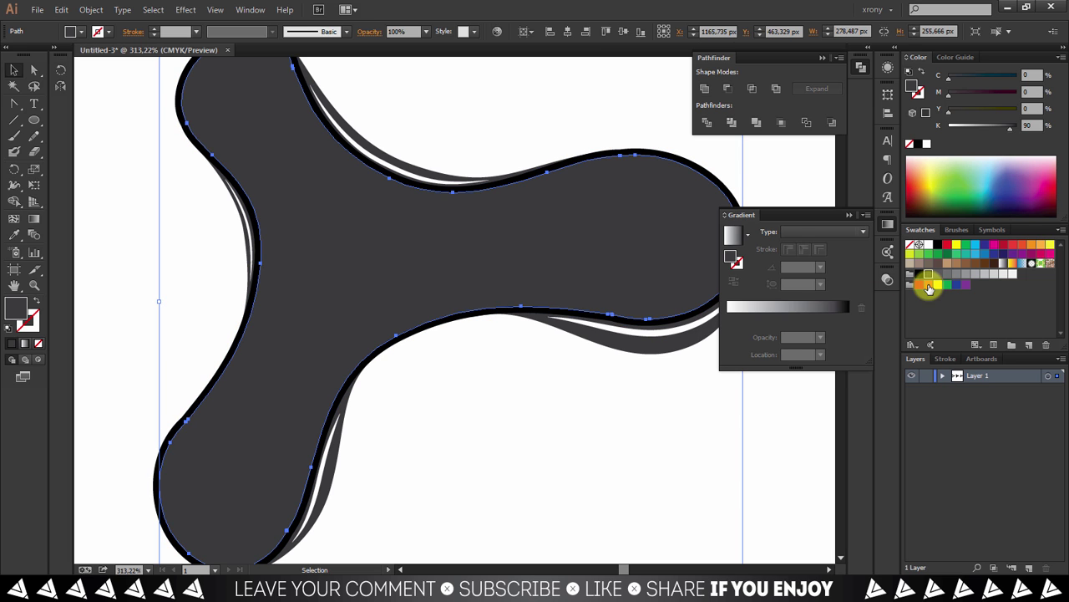
left_click(926, 279)
left_click_drag(926, 279, 789, 319)
left_click(849, 318)
left_click(1012, 125)
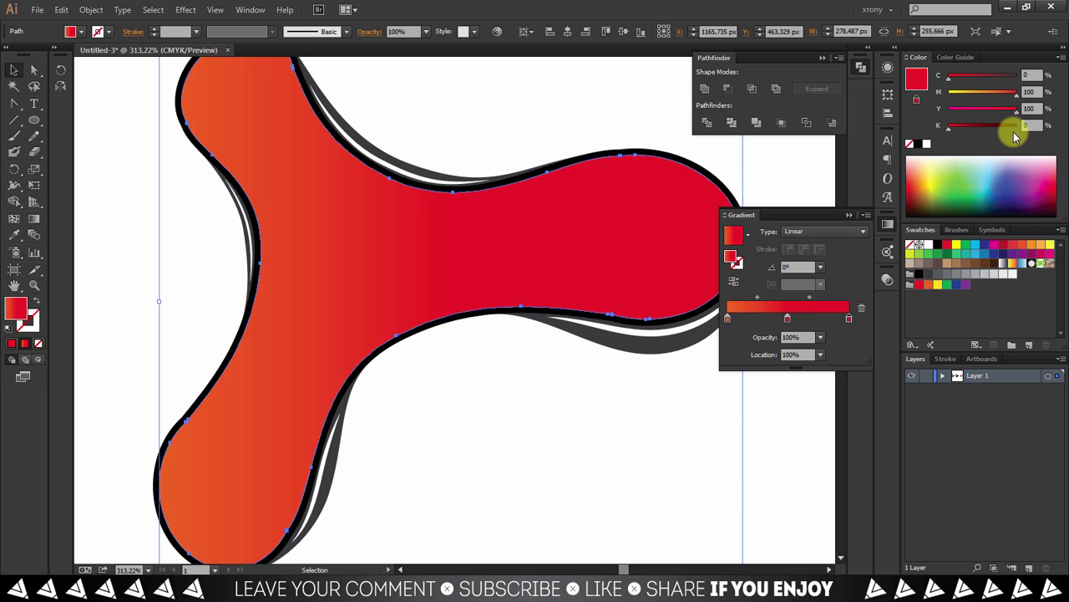
left_click(824, 231)
left_click(798, 254)
scroll(537, 334, "down", 3)
Centre the radial glow on the upper-left lobe and move the red stop to about 28%
key("g")
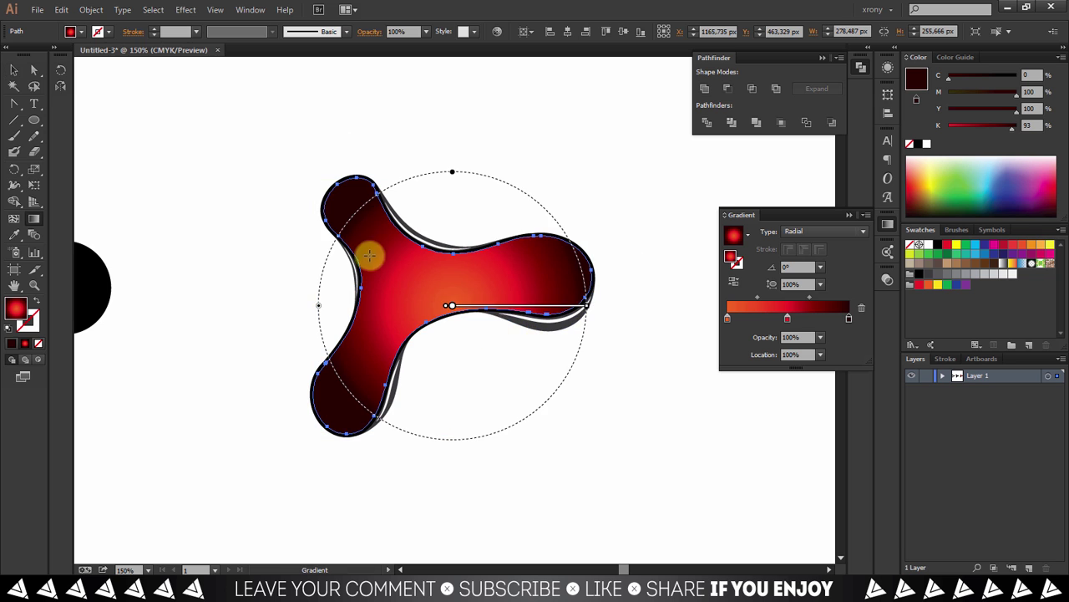
mouse_move(382, 270)
left_mouse_down()
mouse_move(480, 264)
mouse_move(539, 280)
left_mouse_up()
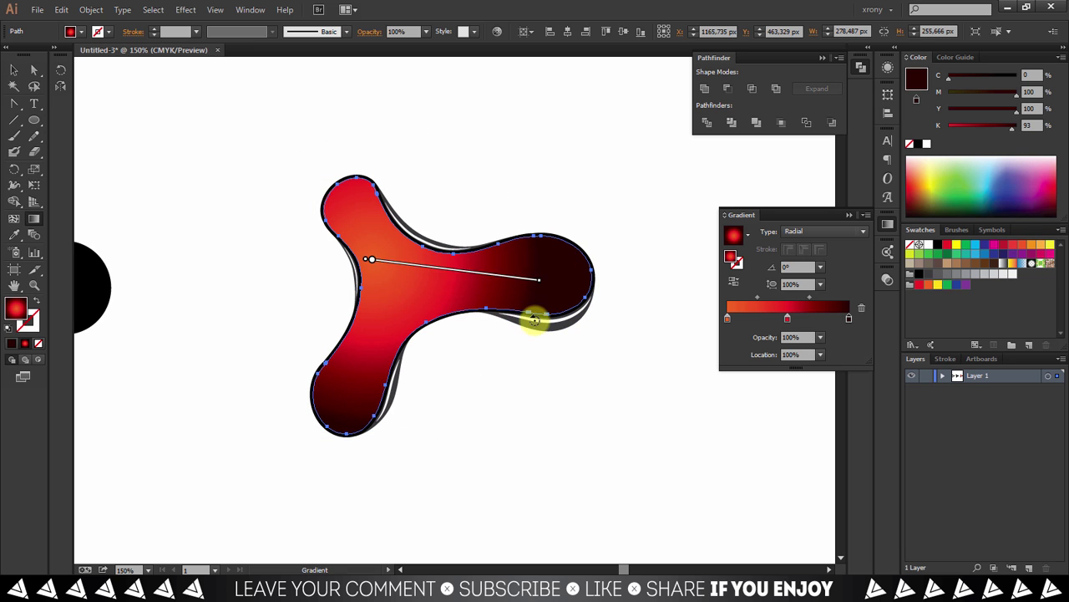
left_click_drag(370, 258, 361, 240)
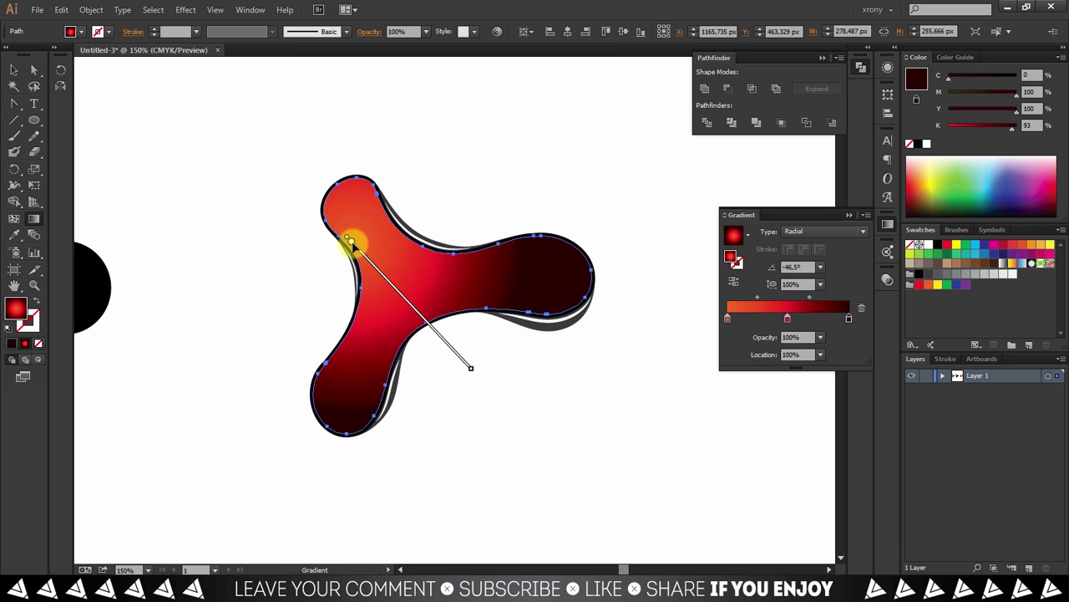
left_click_drag(851, 323, 762, 321)
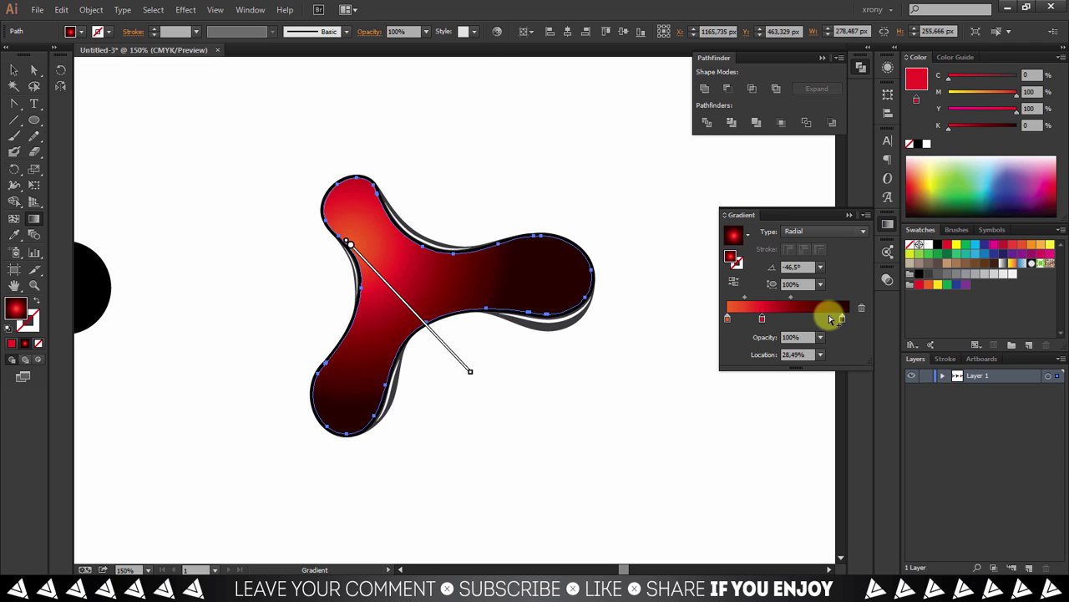
Eyedropper the gradient onto the black outer rim and remove its orange stop
key("i")
left_click(595, 314)
left_click(805, 246)
left_click(762, 319)
mouse_move(729, 323)
left_mouse_down()
mouse_move(852, 298)
mouse_move(809, 319)
left_mouse_up()
Angle the rim gradient at about -42.7°, bright upper-left and darkening toward the lower right
key("g")
scroll(370, 423, "down", 1)
left_click_drag(198, 382, 442, 209)
left_click_drag(240, 303, 535, 222)
left_click_drag(174, 321, 487, 223)
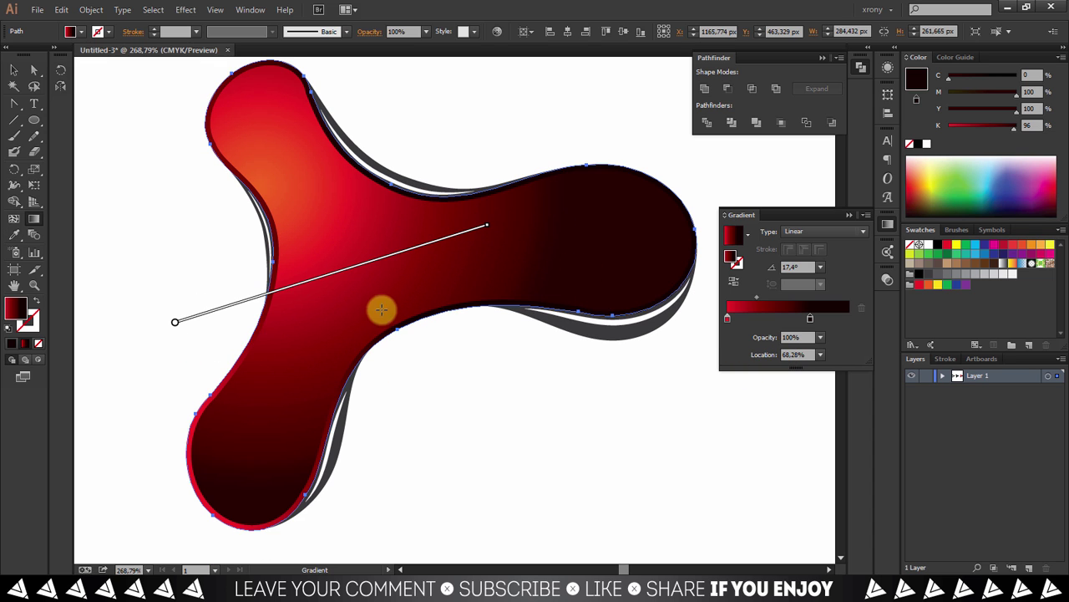
left_click_drag(423, 328, 426, 333)
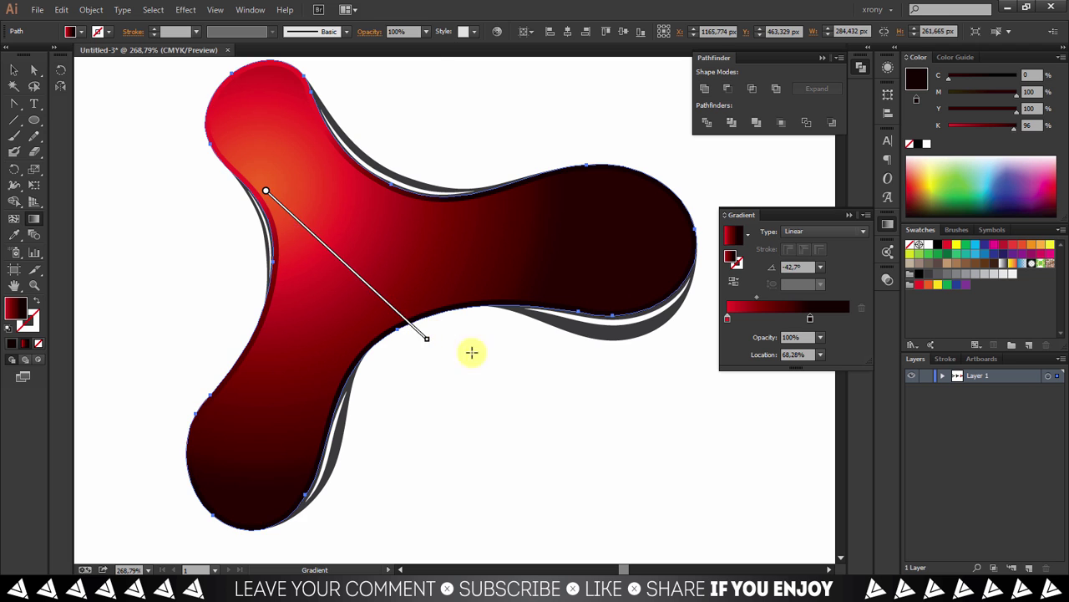
left_click_drag(266, 191, 502, 408)
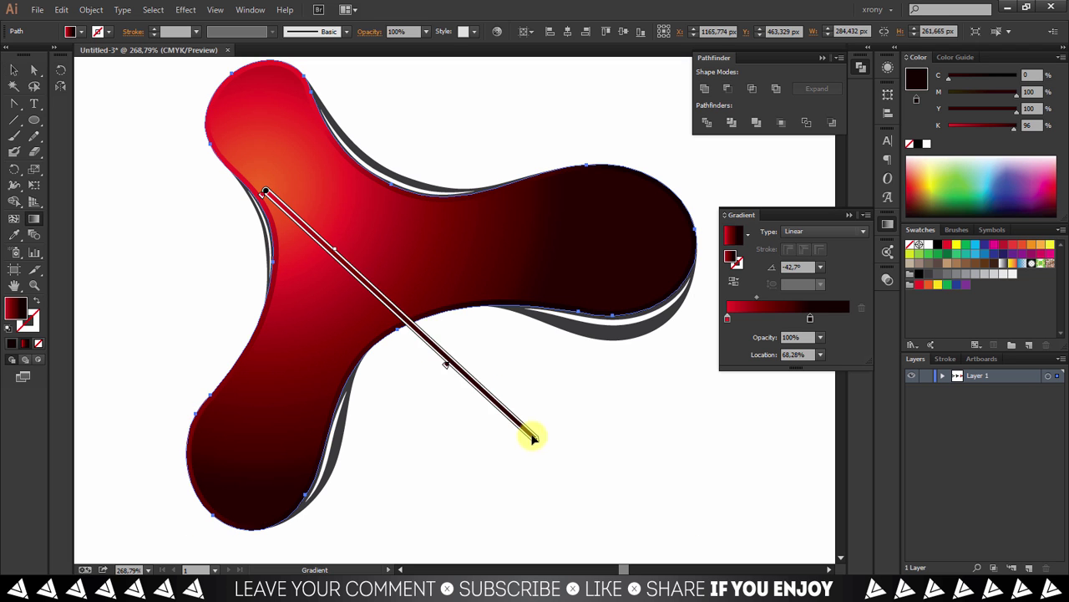
key("v")
left_click(426, 370)
left_click(342, 451)
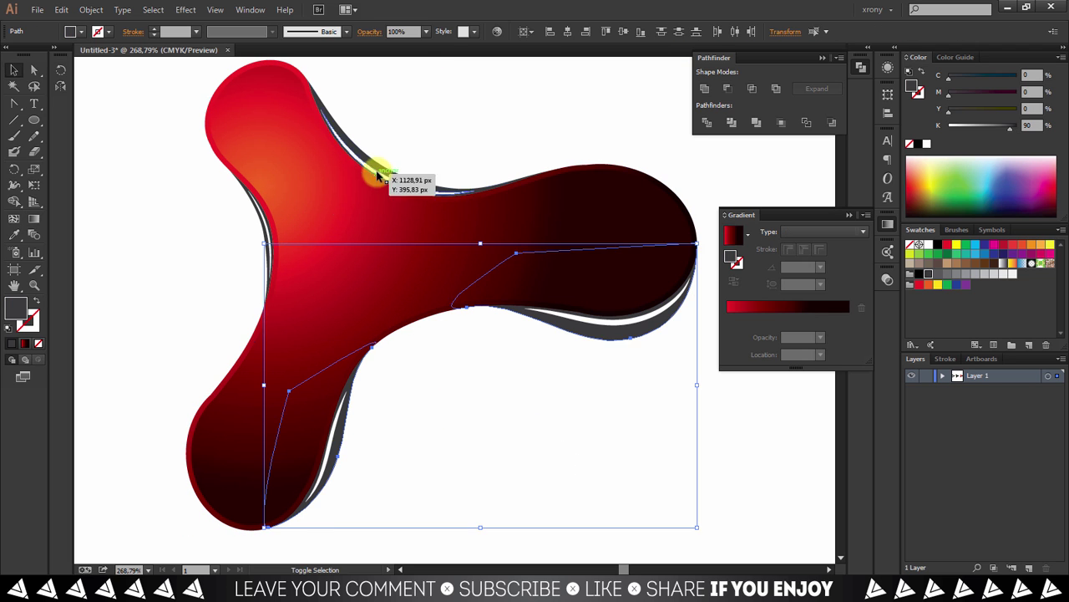
Give the lower shadow sliver the red gradient and reverse its direction
left_click(523, 321)
key("g")
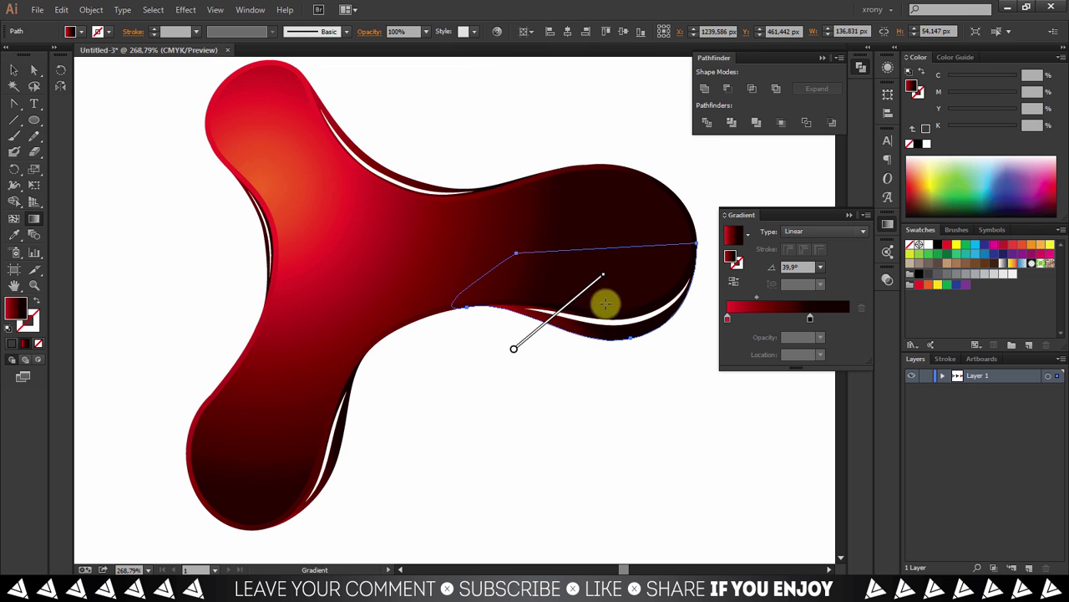
left_click_drag(592, 284, 518, 345)
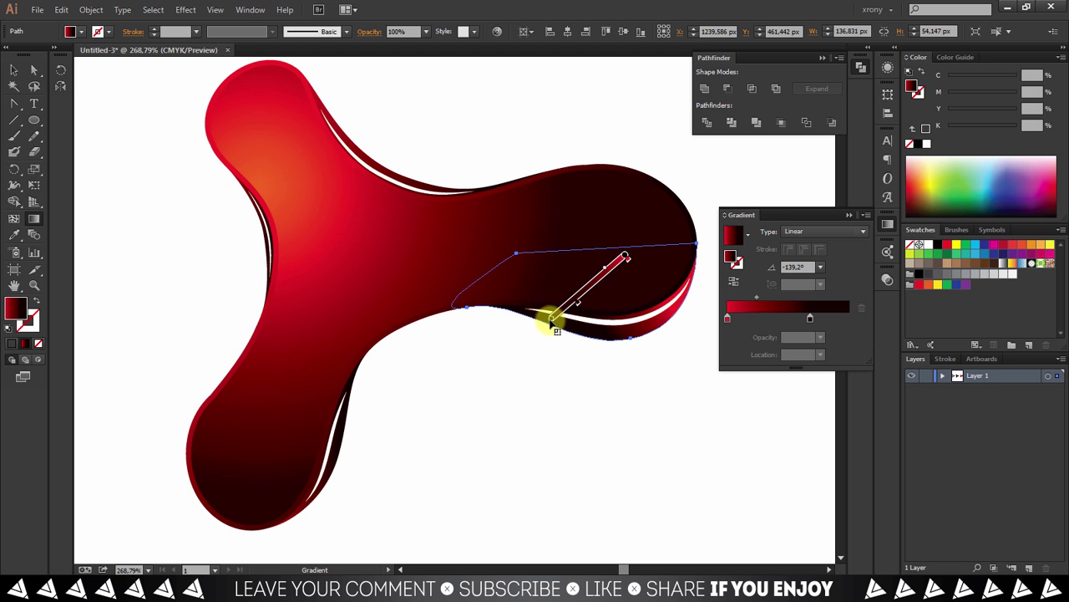
key("a")
left_click(482, 382)
Re-angle the red gradient on the upper lobe's shadow sliver
scroll(443, 301, "up", 1)
left_click(406, 226)
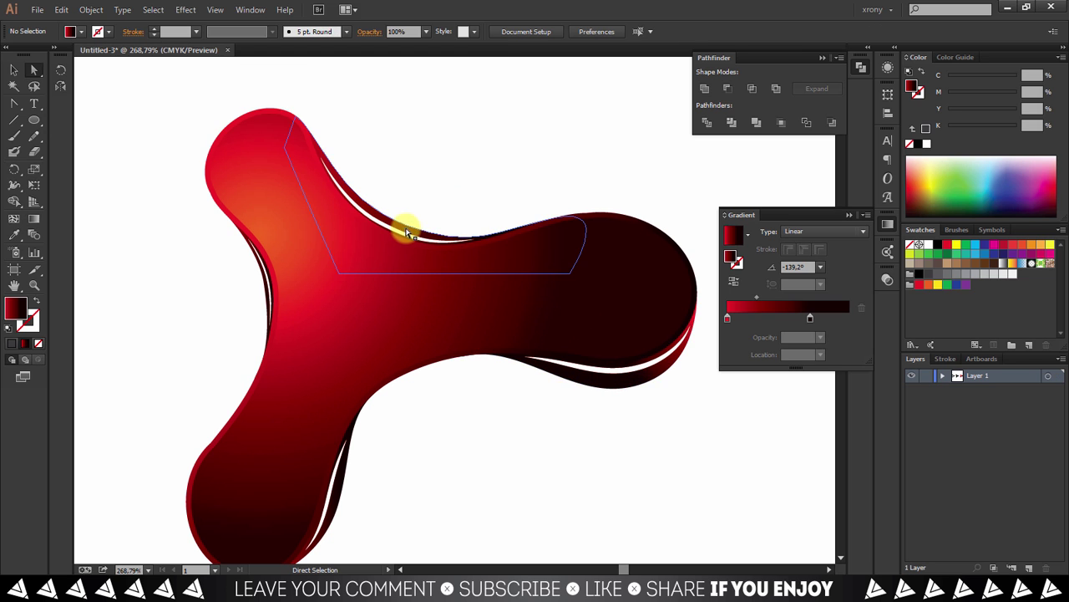
left_click(261, 146)
key("g")
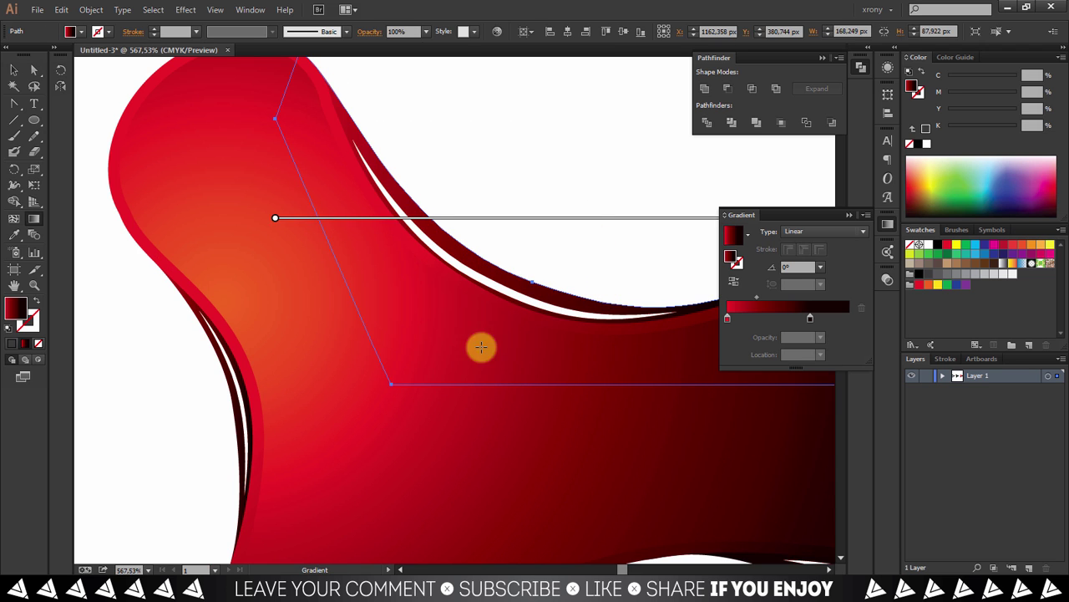
left_click_drag(381, 332, 628, 195)
key("a")
scroll(418, 301, "down", 3)
scroll(418, 301, "left", 2)
Re-angle and reposition the gradient on the left shadow sliver
left_click(336, 287, "shift")
key("g")
mouse_move(401, 276)
left_mouse_down()
mouse_move(353, 310)
mouse_move(459, 174)
left_mouse_up()
left_click_drag(370, 309, 588, 176)
mouse_move(508, 229)
left_mouse_down()
mouse_move(473, 270)
mouse_move(464, 262)
left_mouse_up()
left_click_drag(331, 344, 303, 362)
key("ctrl+shift+a")
Select the three white highlight slivers together
key("a")
key("ctrl+minus")
key("ctrl+minus")
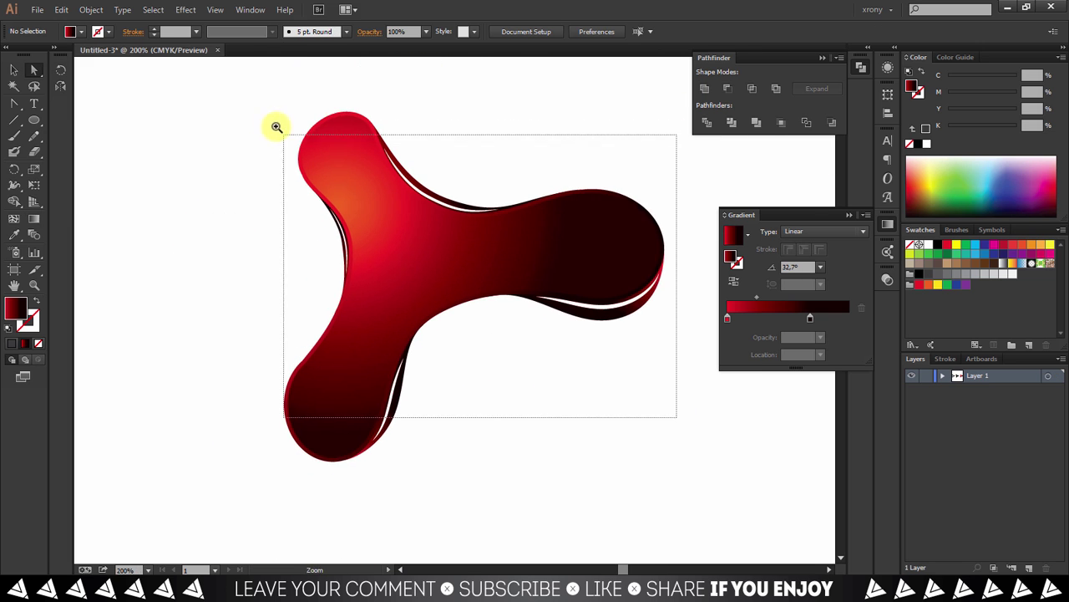
left_click_drag(277, 126, 449, 396)
key("v")
left_click(341, 442)
left_click(635, 299, "shift")
left_click(401, 114, "shift")
Give the white slivers a gradient with red end stops and a yellow middle stop
key("i")
left_click(640, 307)
left_click_drag(927, 290, 810, 317)
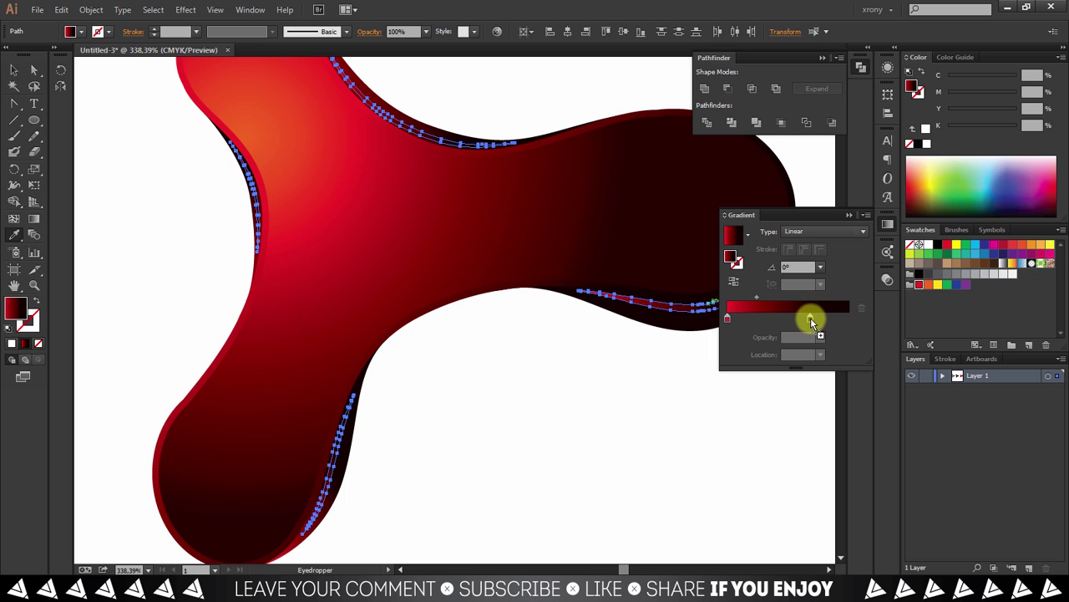
left_click(788, 319)
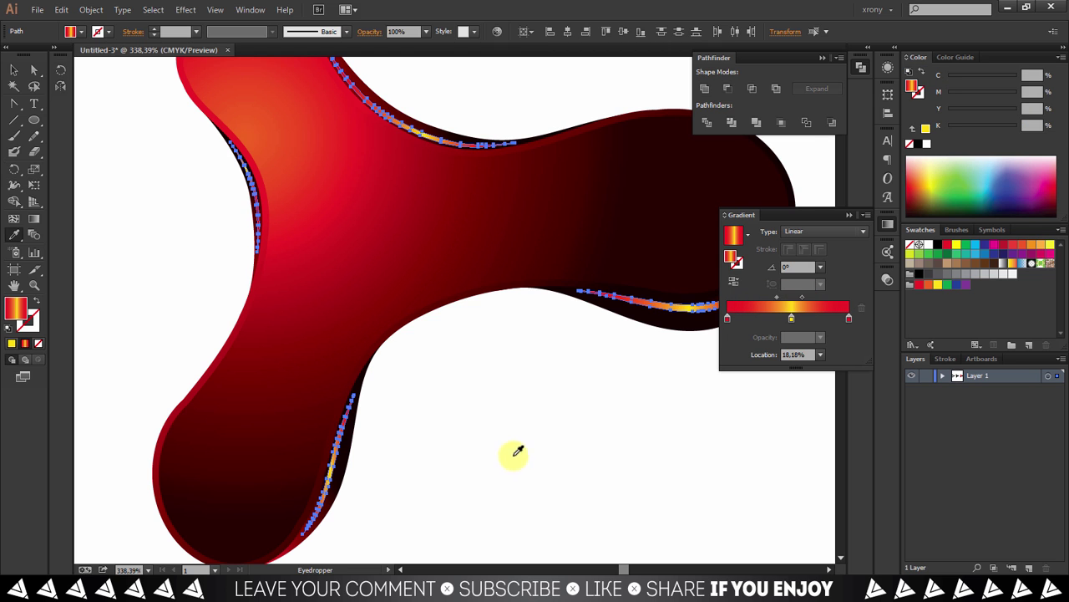
Angle each sliver's red-yellow-red gradient along its lobe's curve, starting with the right lobe
key("a")
left_click(418, 436)
scroll(418, 436, "down", 1)
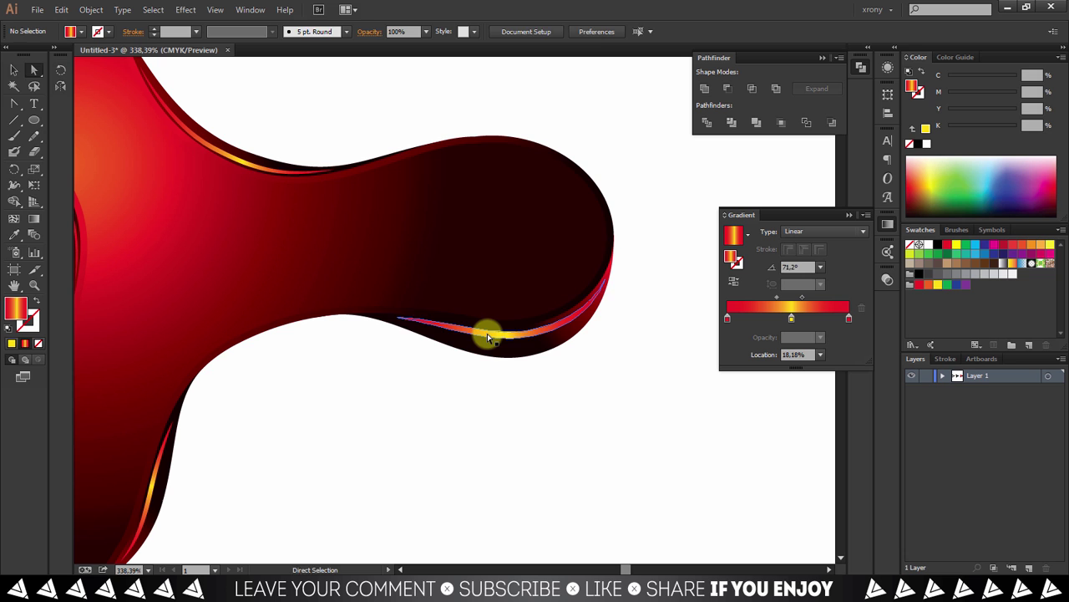
key("g")
left_click(394, 322)
left_click_drag(394, 324, 582, 316)
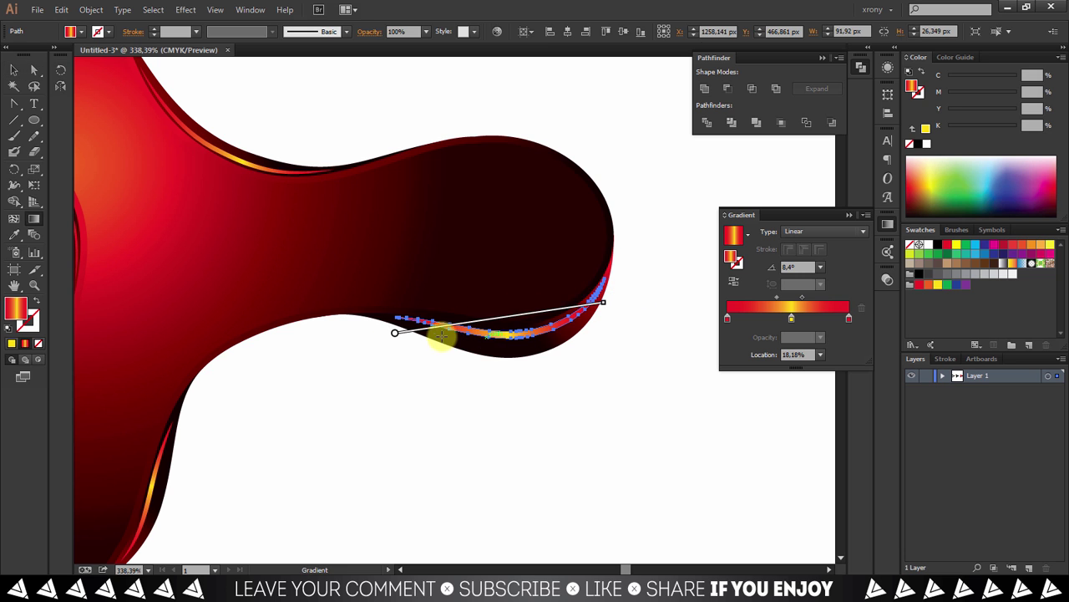
scroll(454, 406, "up", 3)
scroll(453, 406, "left", 3)
left_click(387, 280)
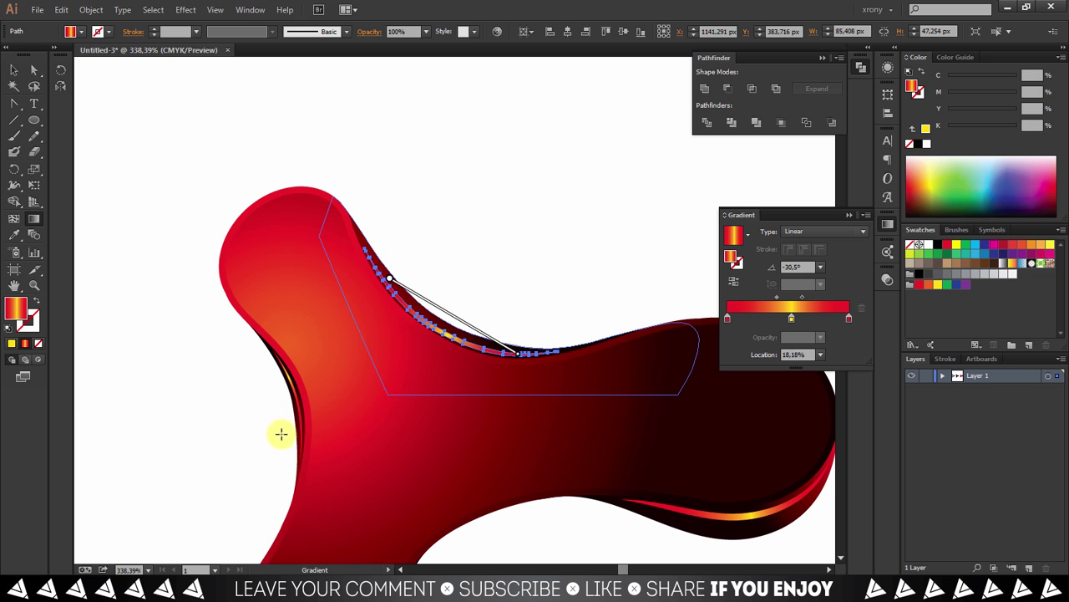
left_click(294, 393)
Pen-draw a curved path tracing the rounded left edge of the lower lobe
left_click(233, 441)
key("ctrl+minus")
key("ctrl+minus")
key("ctrl+minus")
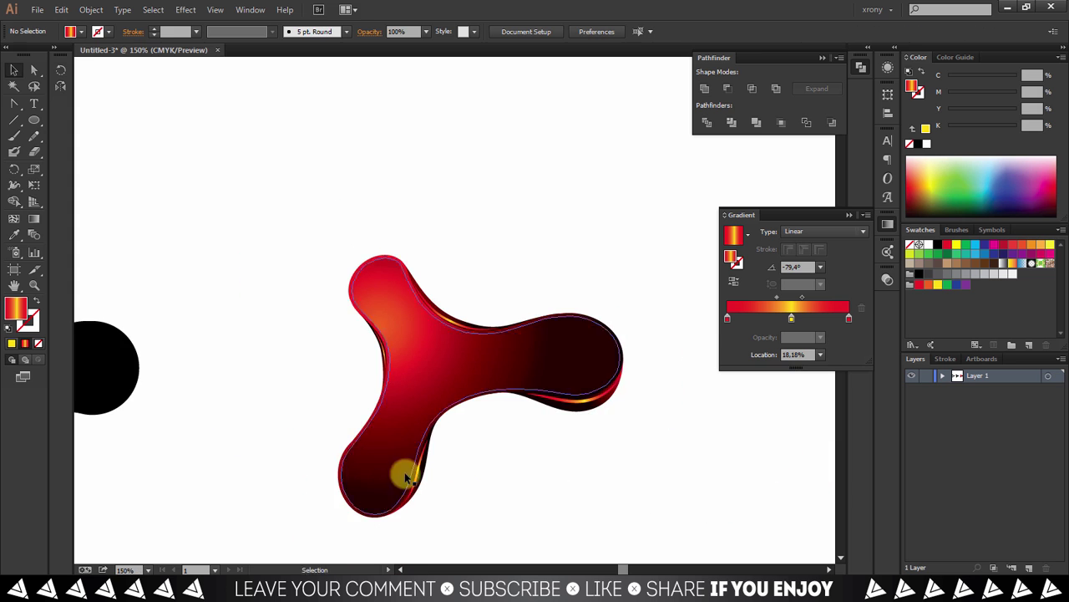
left_click_drag(628, 471, 286, 167)
left_click_drag(148, 307, 363, 523)
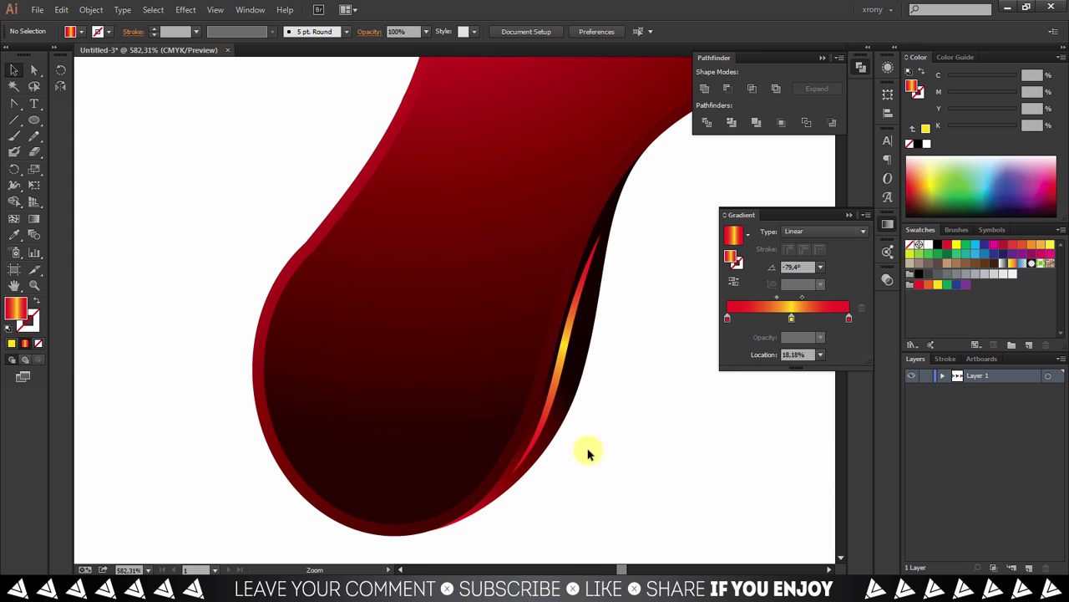
left_click(309, 253)
left_click_drag(266, 397, 282, 482)
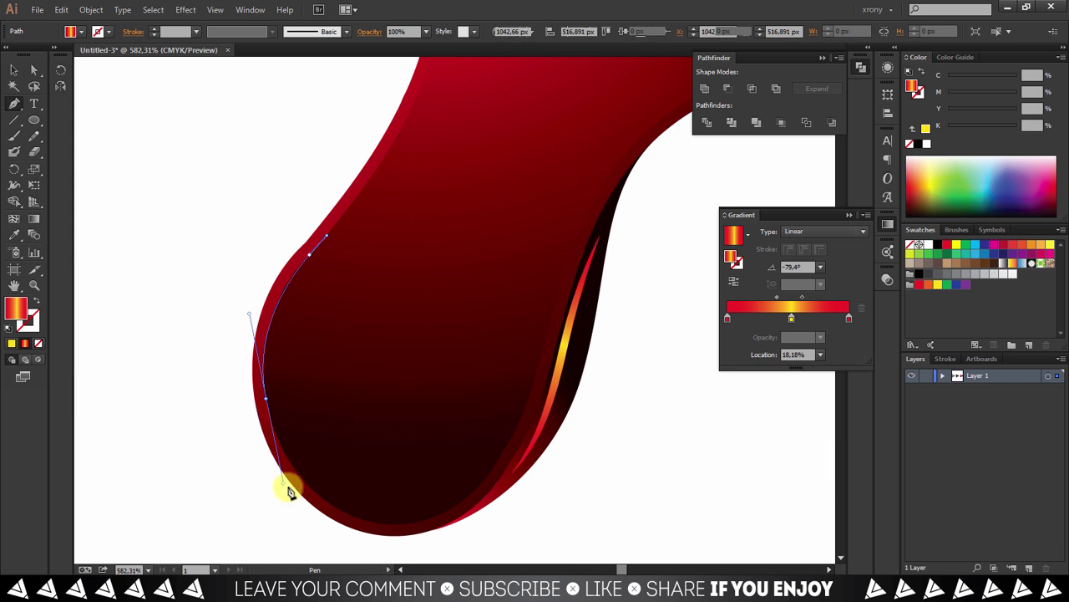
left_click_drag(422, 520, 499, 501)
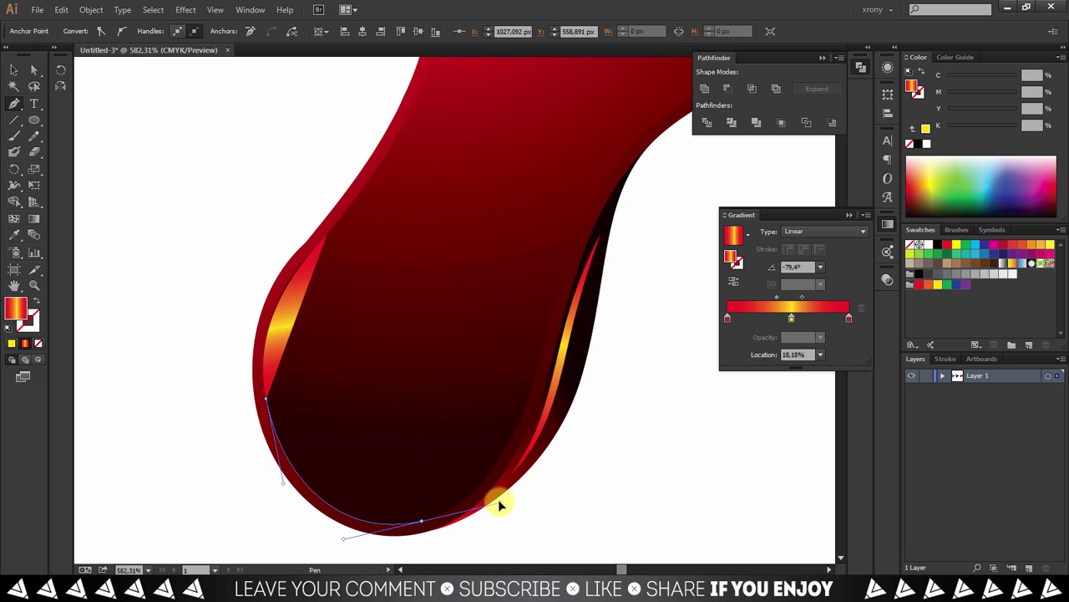
left_click_drag(528, 387, 535, 380)
left_click_drag(570, 245, 585, 220)
left_click(600, 189)
Make the path a 3 pt stroke, expand its appearance, and fill it dark red
key("v")
left_click(926, 276)
key("shift+x")
left_click(138, 27)
left_click(91, 9)
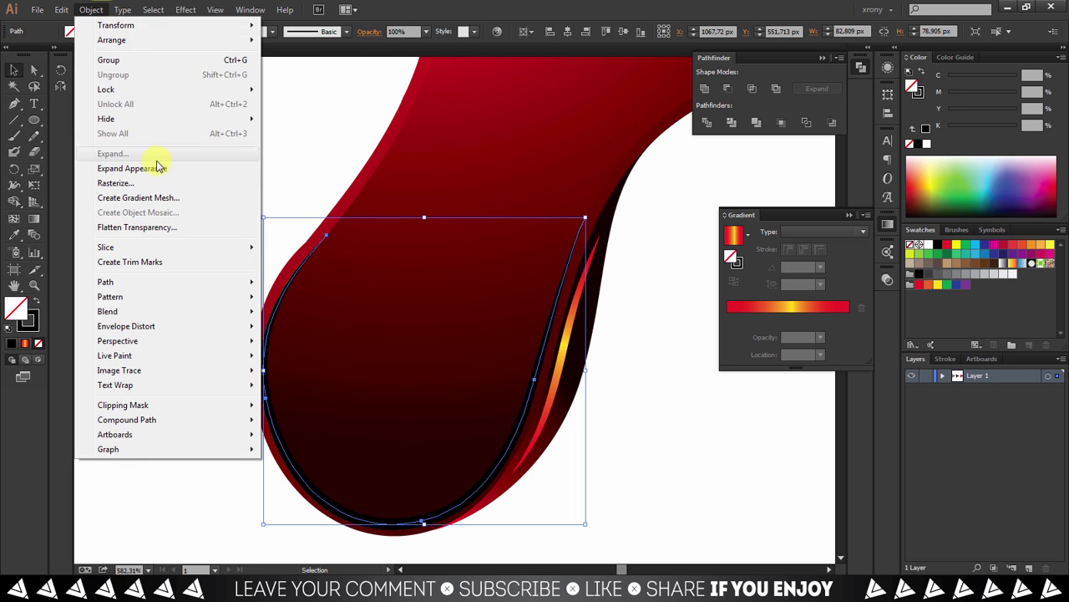
left_click(122, 167)
left_click(921, 285)
left_click_drag(949, 125, 1013, 126)
left_click(700, 456)
Pen-draw a path along the top-left curve of the upper lobe
scroll(700, 456, "down", 3)
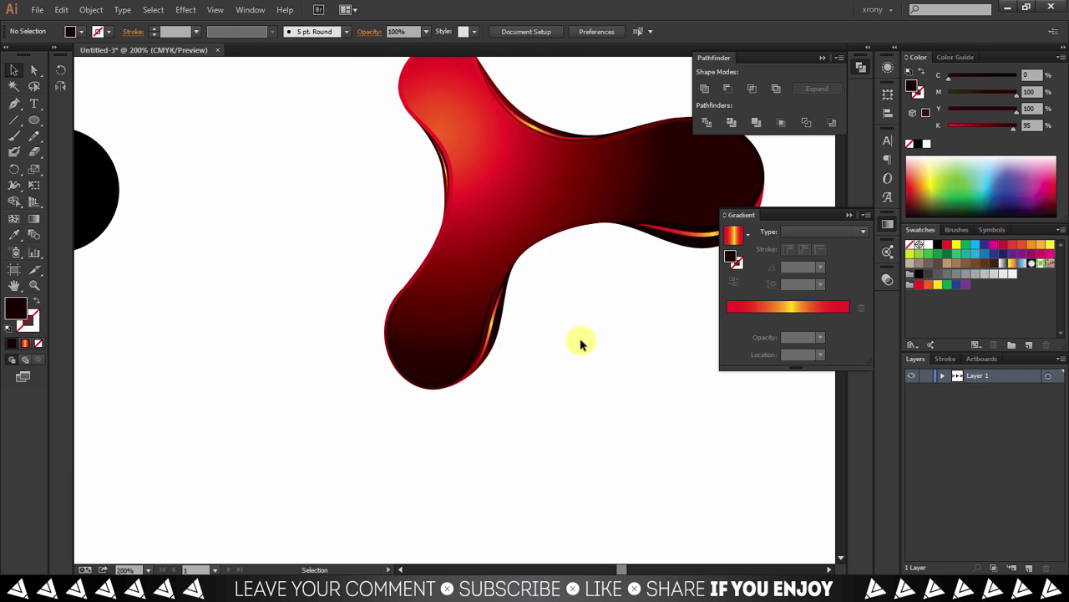
scroll(442, 281, "up", 3)
key("p")
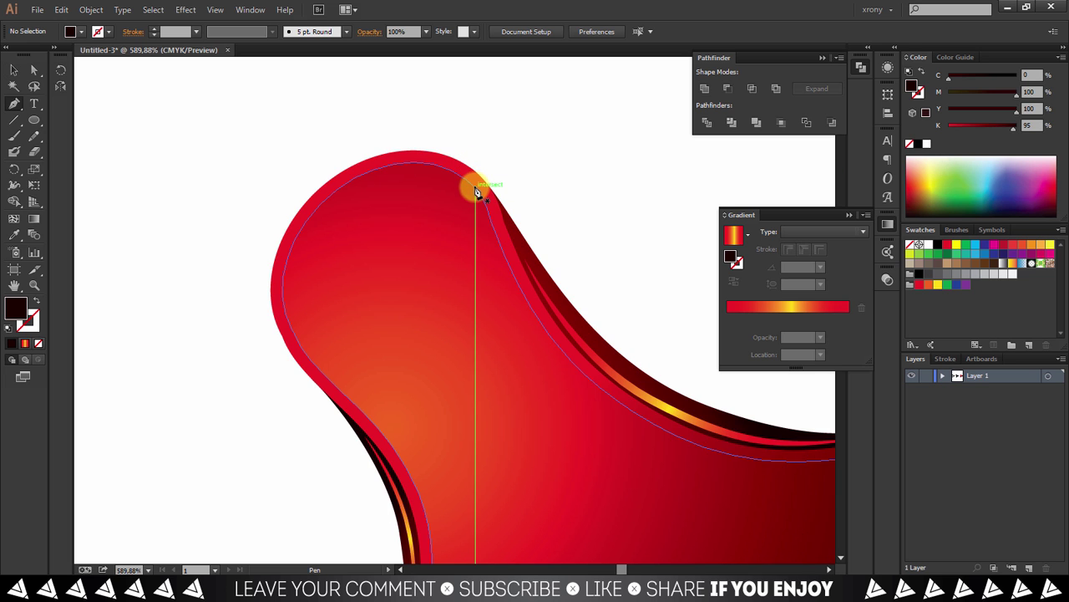
left_click(458, 173)
left_click_drag(337, 188, 264, 241)
left_click(284, 309)
left_click(294, 337)
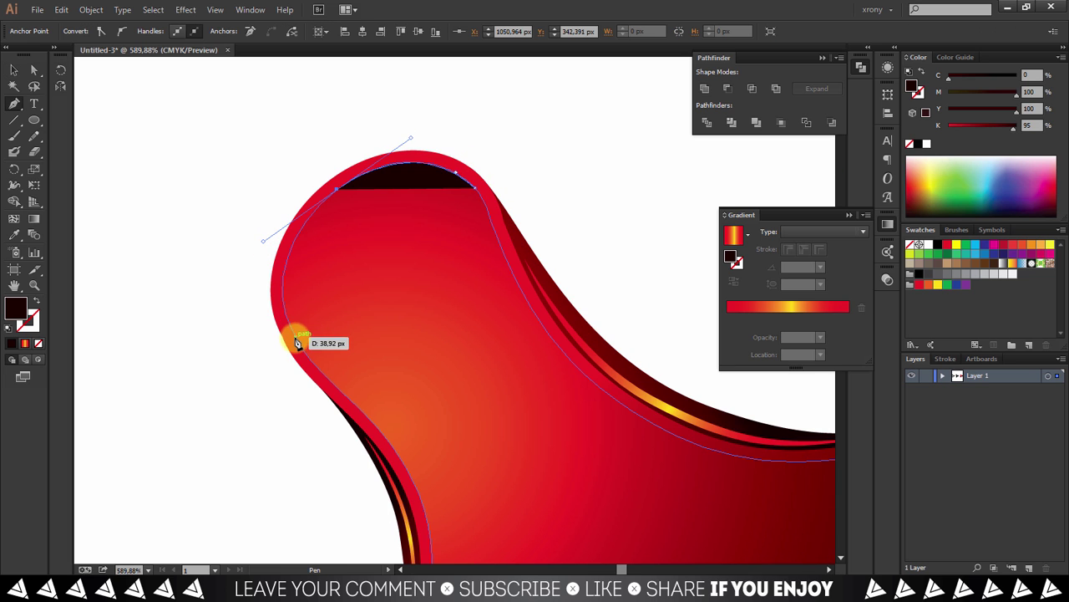
Give the path a tapered width profile, expand it, and colour it bright red
key("v")
key("shift+x")
left_click(272, 31)
left_click(233, 72)
left_click(91, 9)
left_click(126, 174)
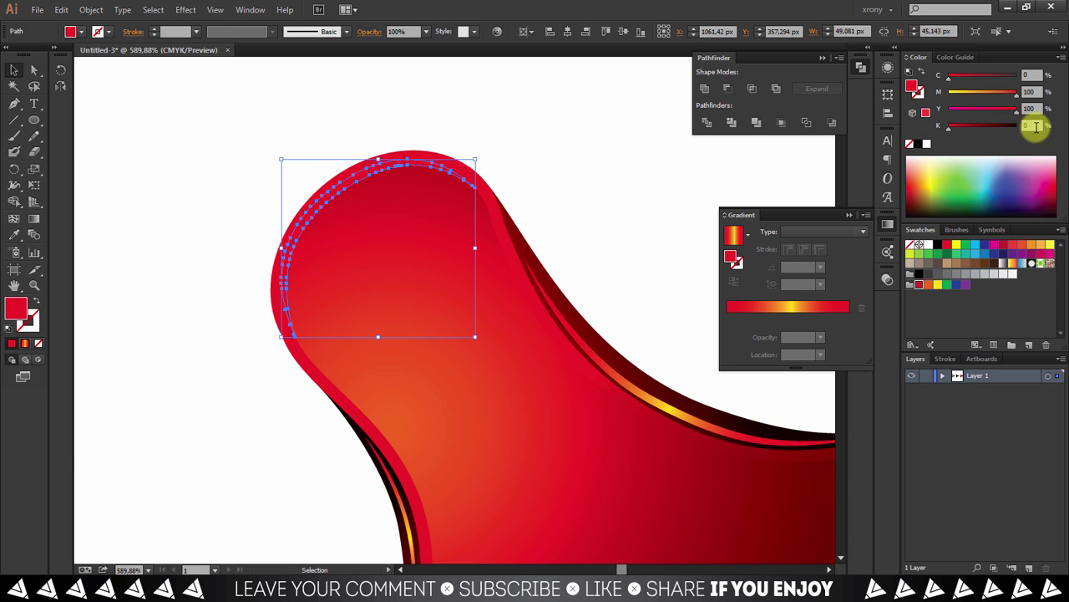
left_click(606, 233)
scroll(596, 453, "down", 5)
scroll(663, 466, "up", 1)
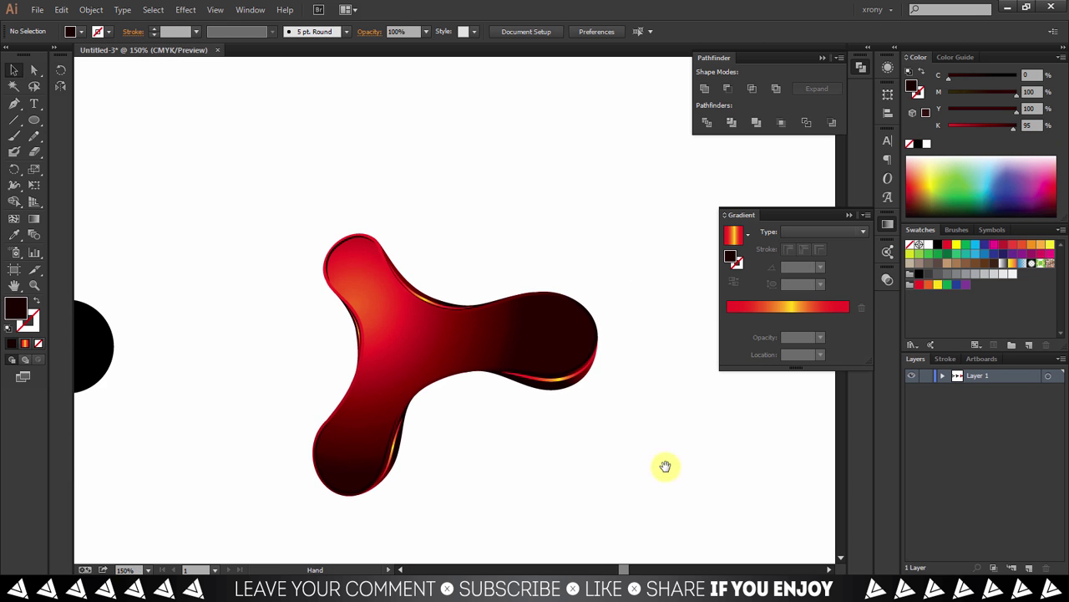
scroll(258, 167, "up", 2)
Make a white-filled copy of the main spinner shape
left_click(397, 336)
left_click(747, 327)
left_click(920, 245)
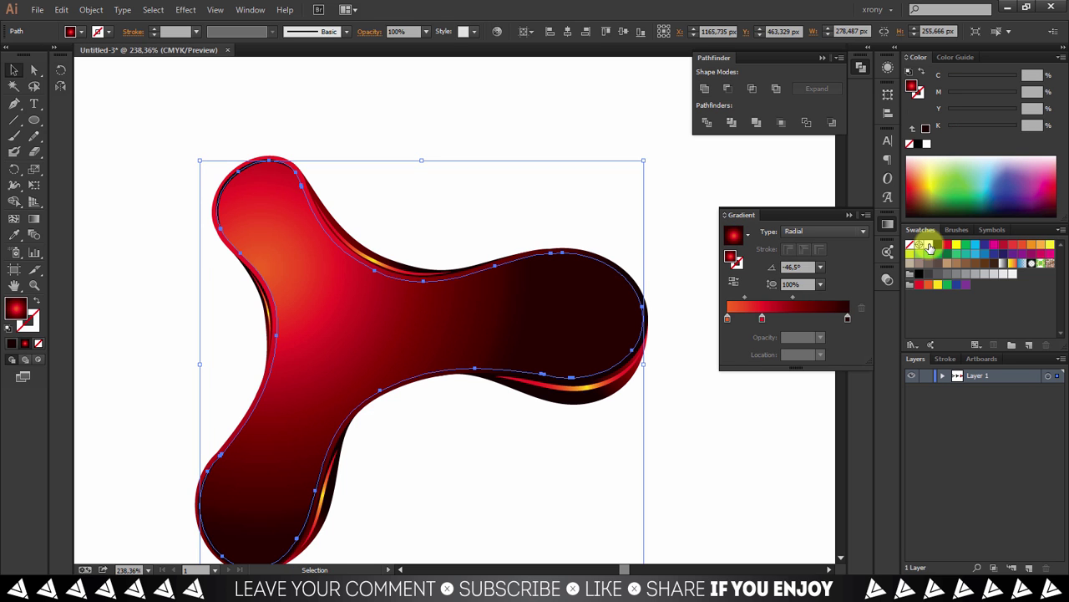
left_click(928, 246)
left_click(573, 210)
Draw a tilted ellipse over the upper arms and crop the white copy to it
scroll(579, 228, "down", 2)
mouse_move(366, 122)
left_mouse_down()
mouse_move(685, 263)
mouse_move(618, 384)
left_mouse_up()
left_click(976, 245)
key("r")
key("v")
left_click_drag(405, 207, 469, 244)
key("shift+x")
mouse_move(640, 223)
left_mouse_down()
mouse_move(610, 217)
mouse_move(418, 315)
mouse_move(544, 214)
mouse_move(612, 224)
left_mouse_up()
left_click_drag(590, 302, 583, 293)
left_click_drag(552, 238, 558, 235)
key("ctrl+a")
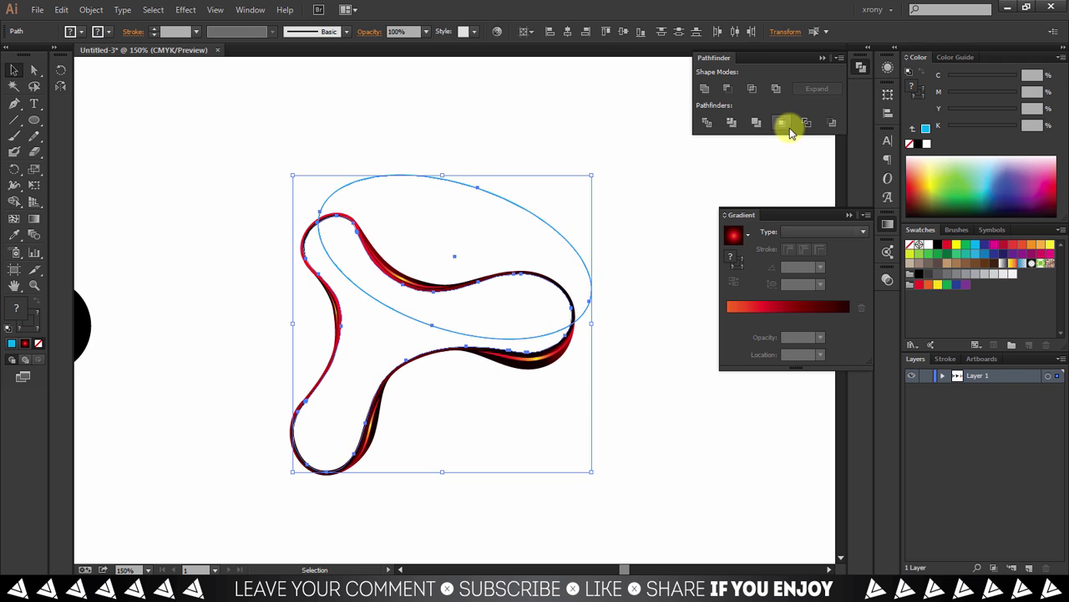
left_click(783, 123)
Fill the cropped highlight with a white-to-transparent linear gradient
left_click_drag(340, 199, 393, 209)
left_click(786, 306)
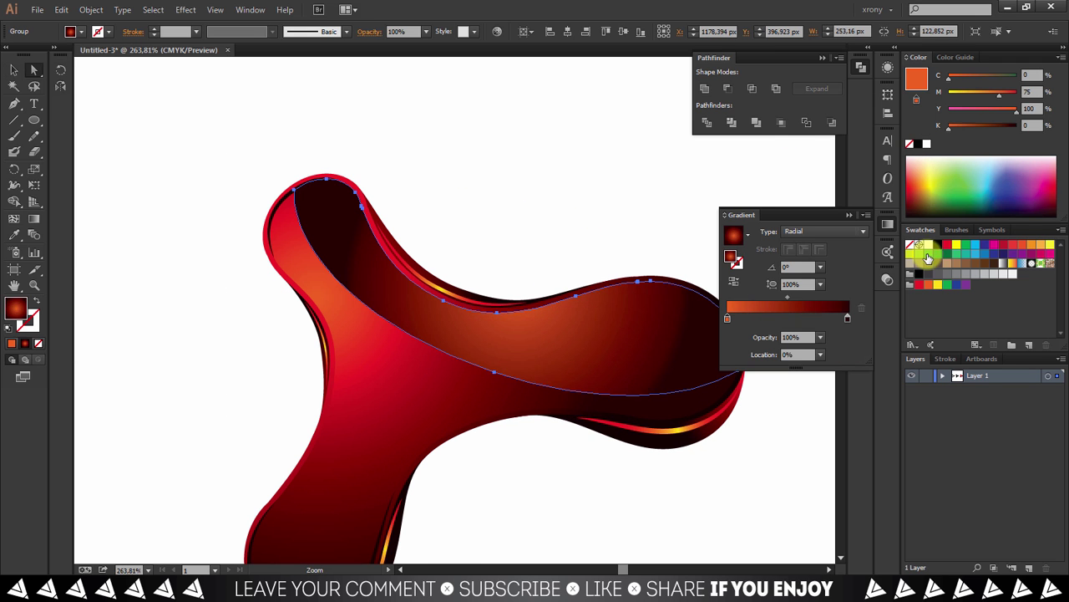
key("g")
mouse_move(441, 357)
left_mouse_down()
mouse_move(529, 269)
mouse_move(453, 357)
mouse_move(508, 241)
left_mouse_up()
left_click(864, 230)
left_click(794, 241)
Angle the gloss gradient to 66.3° and draw a curve across the spinner's middle
key("v")
left_click(544, 219)
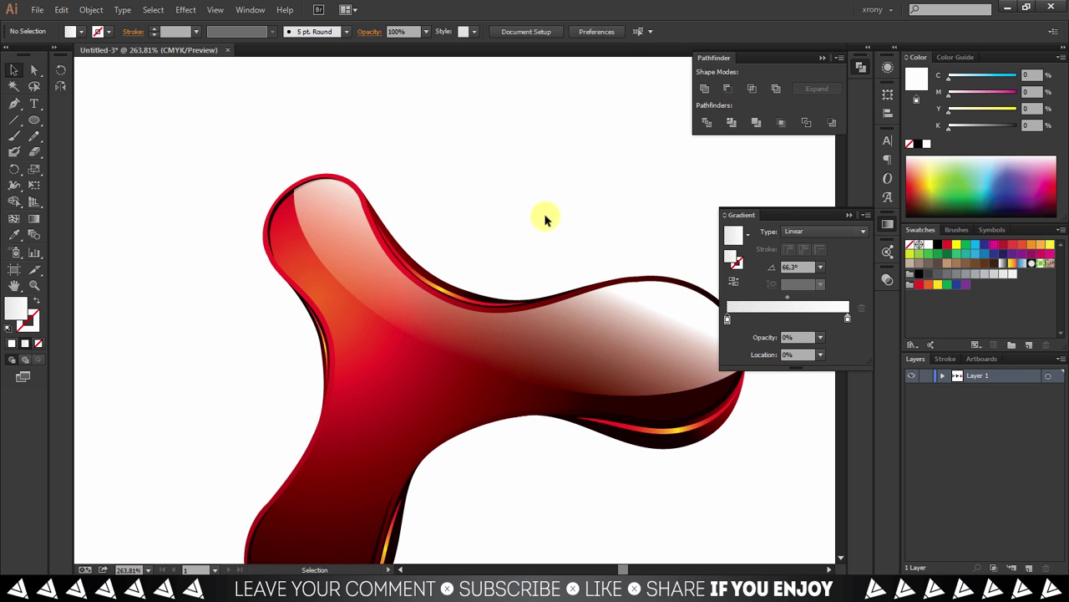
left_click(327, 270)
left_click_drag(581, 392, 771, 424)
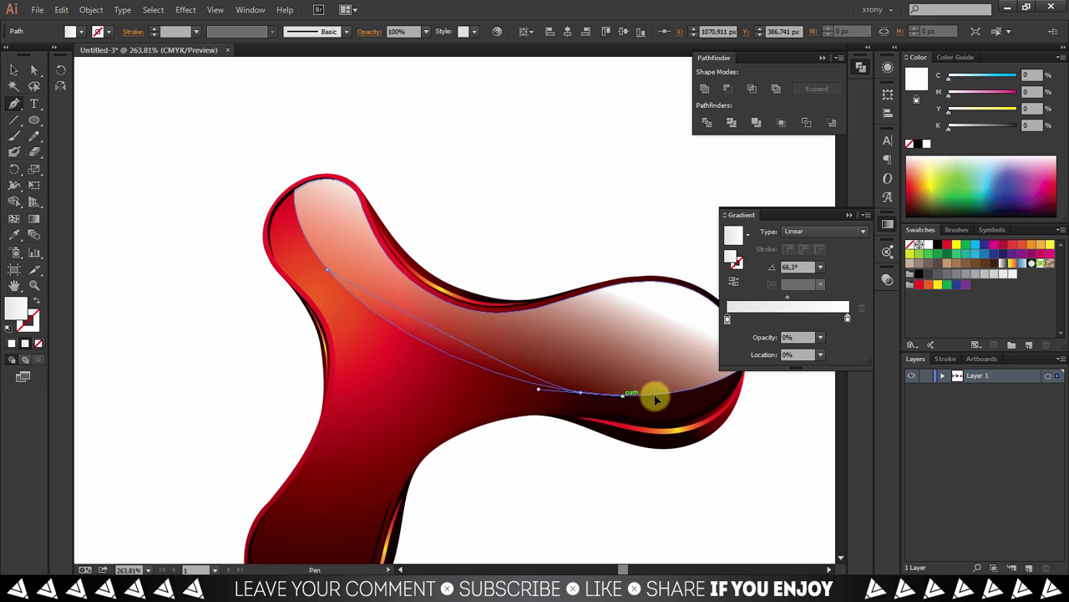
key("v")
key("shift+x")
Expand the curve into a thin sliver filled with the edge sliver's red-yellow gradient
left_click(473, 353)
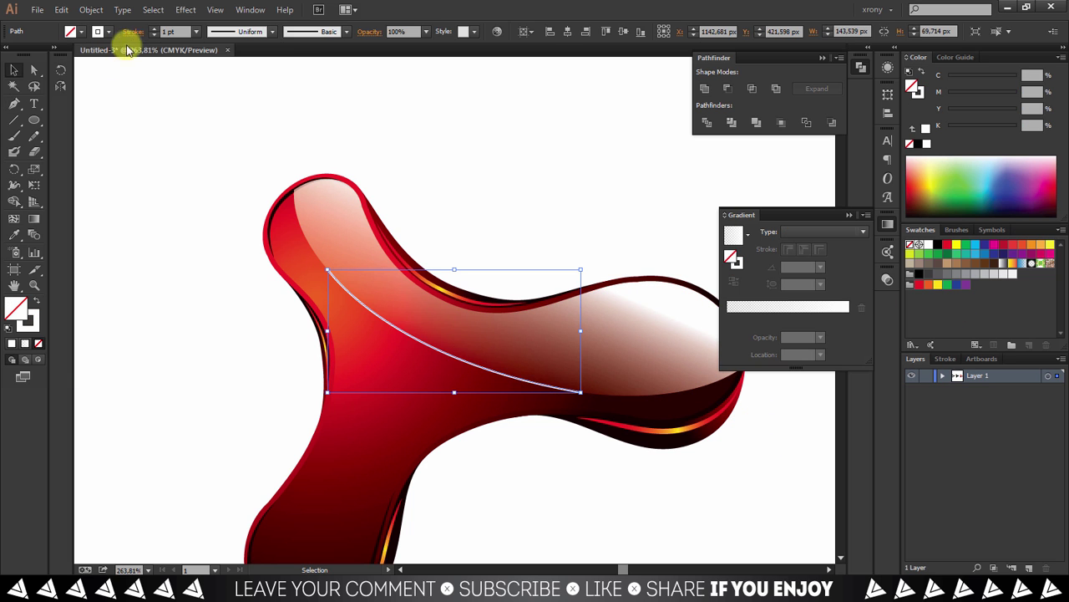
left_click(155, 33)
left_click(92, 9)
left_click(143, 167)
key("i")
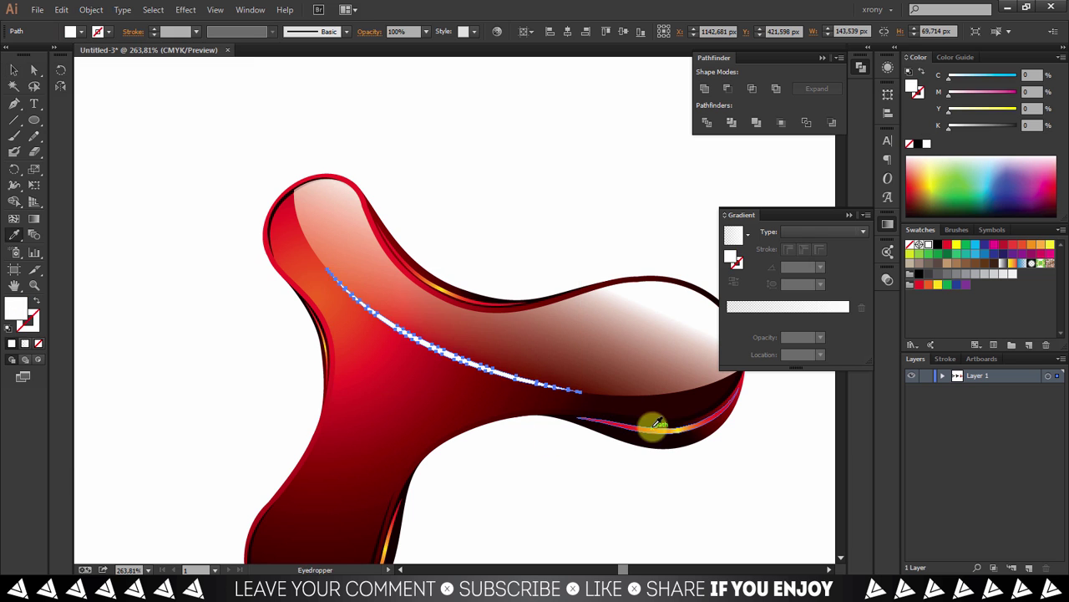
left_click(596, 420)
key("ctrl+shift+a")
key("v")
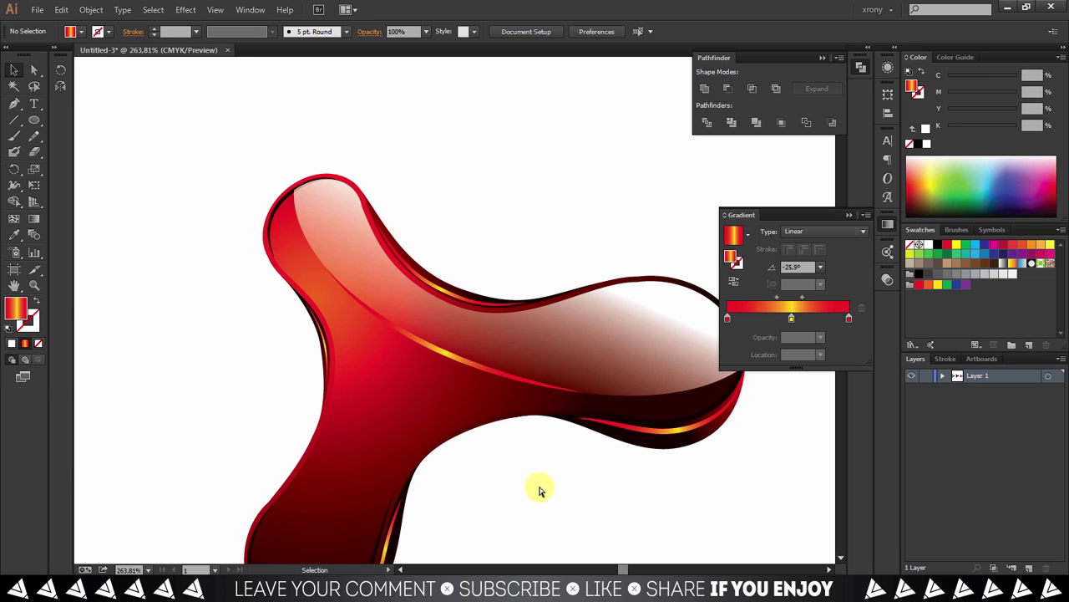
key("z")
key("ctrl+1")
key("v")
scroll(459, 385, "up", 3)
Blend a 0% opacity ellipse with a smaller one in 150 steps
mouse_move(483, 432)
left_mouse_down()
mouse_move(611, 506)
mouse_move(587, 501)
left_mouse_up()
key("v")
left_click(888, 279)
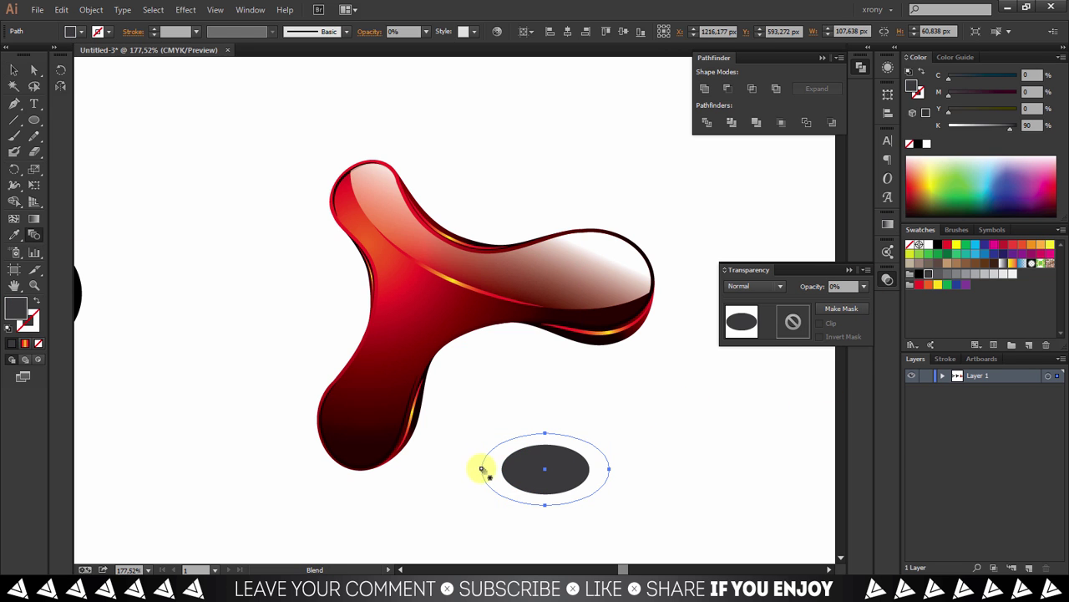
left_click(502, 471)
double_click(34, 234)
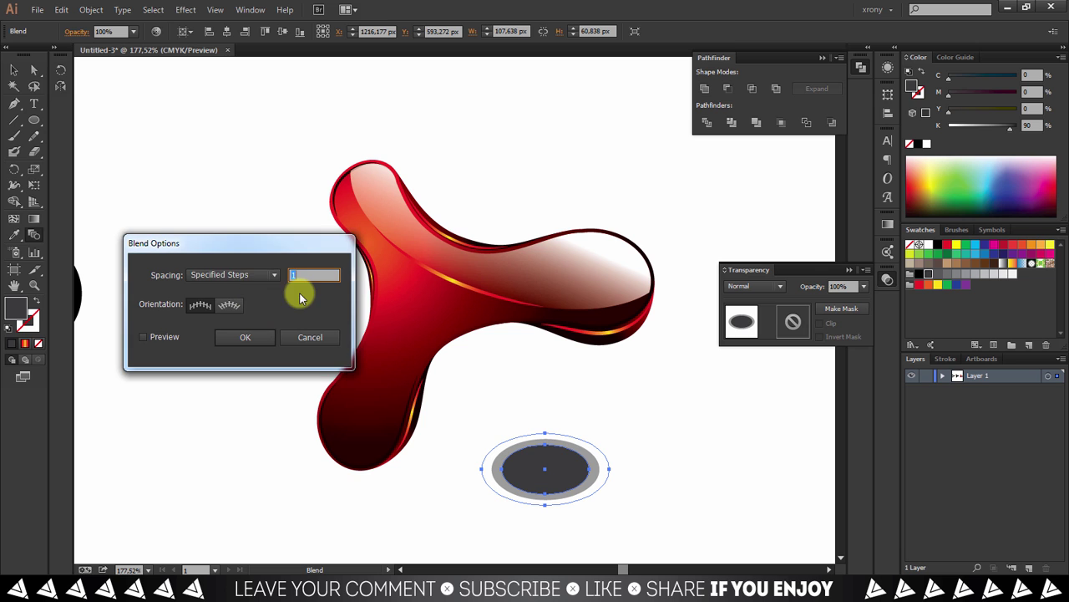
left_click(245, 337)
left_click(919, 276)
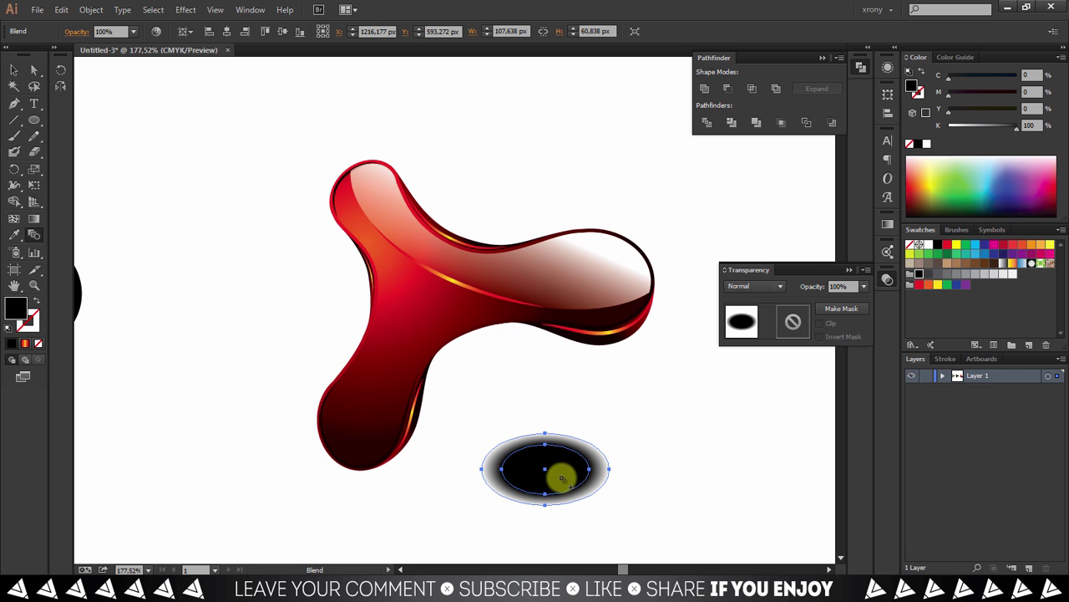
Rotate the blended glow along the lower arm and colour it red
key("r")
mouse_move(560, 477)
left_mouse_down()
mouse_move(386, 414)
mouse_move(432, 383)
mouse_move(410, 410)
left_mouse_up()
key("v")
left_click(919, 284)
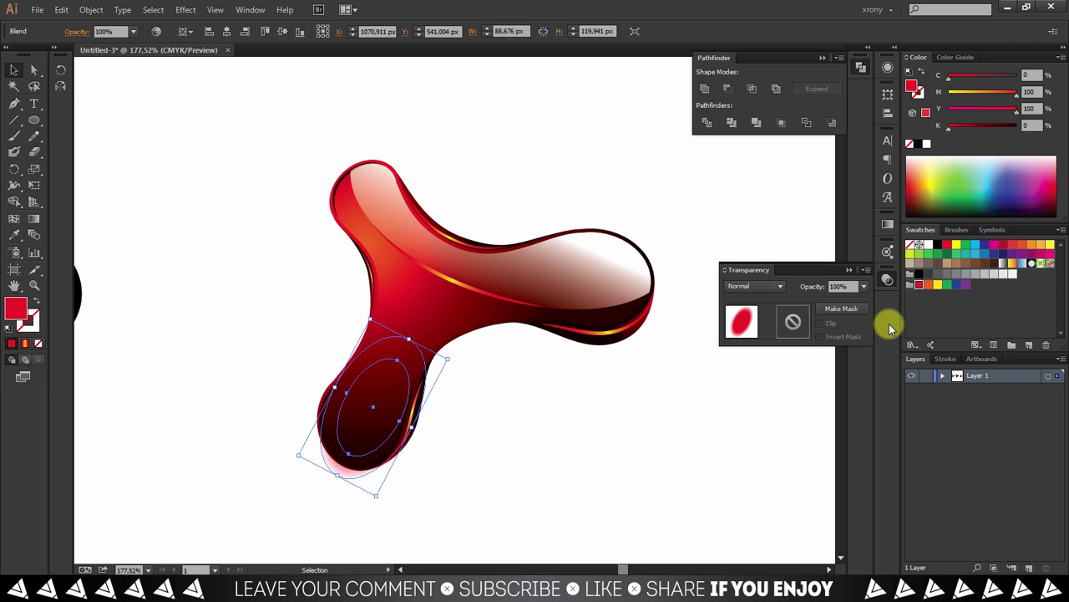
Place and rotate a copy of the glow onto the top arm
mouse_move(363, 483)
left_mouse_down()
mouse_move(397, 193)
mouse_move(434, 177)
left_mouse_up()
key("r")
key("v")
left_click_drag(358, 171, 456, 293)
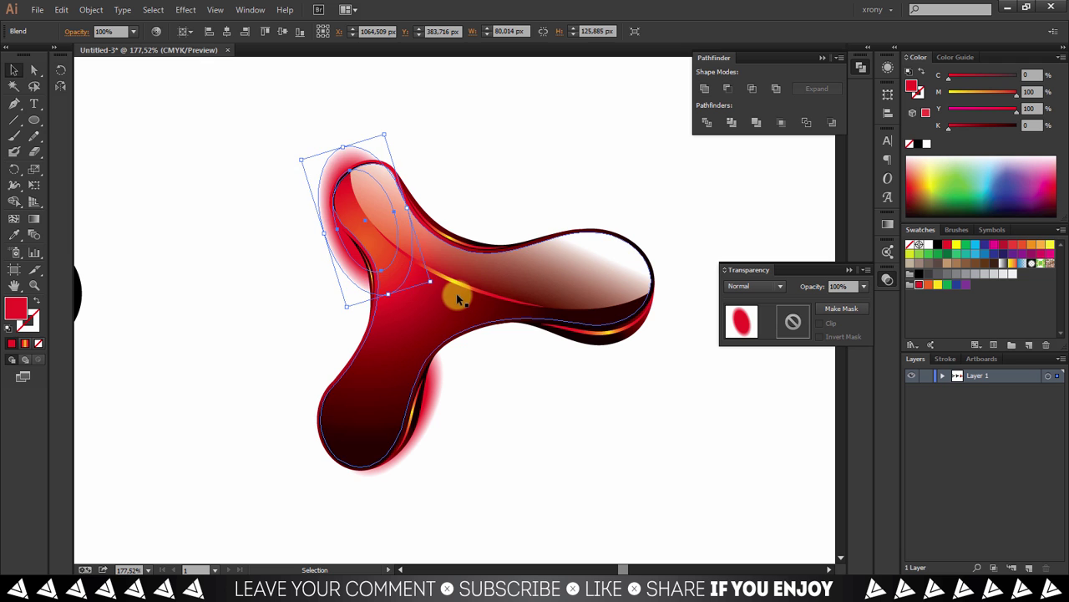
left_click_drag(390, 294, 410, 268)
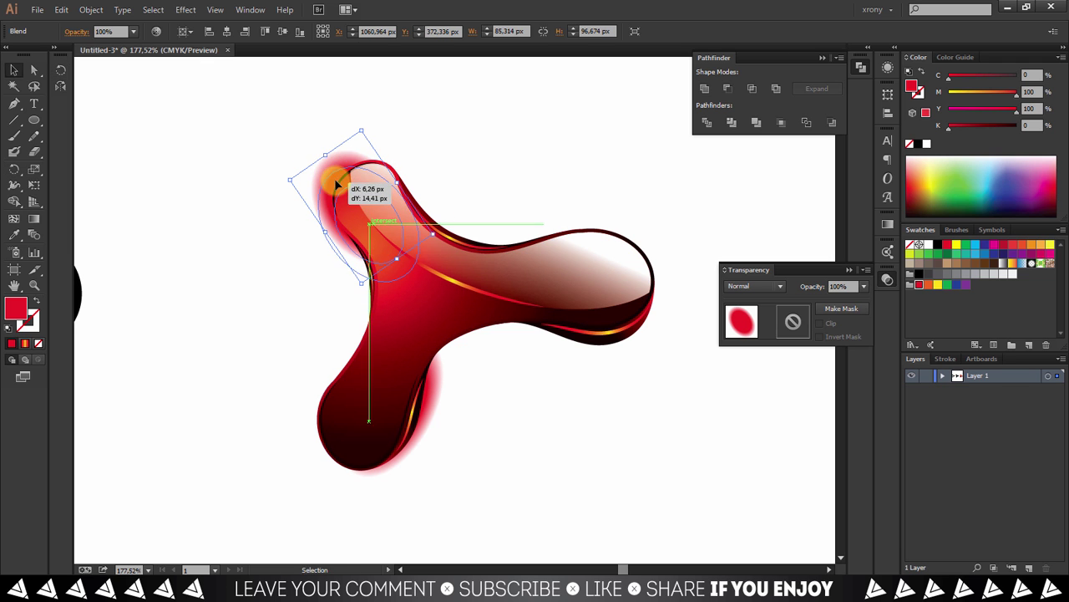
left_click_drag(382, 200, 346, 174)
Place and rotate another glow copy along the right arm
left_click_drag(367, 242, 564, 347)
key("r")
mouse_move(654, 375)
left_mouse_down()
mouse_move(674, 323)
mouse_move(650, 338)
left_mouse_up()
left_click(685, 351)
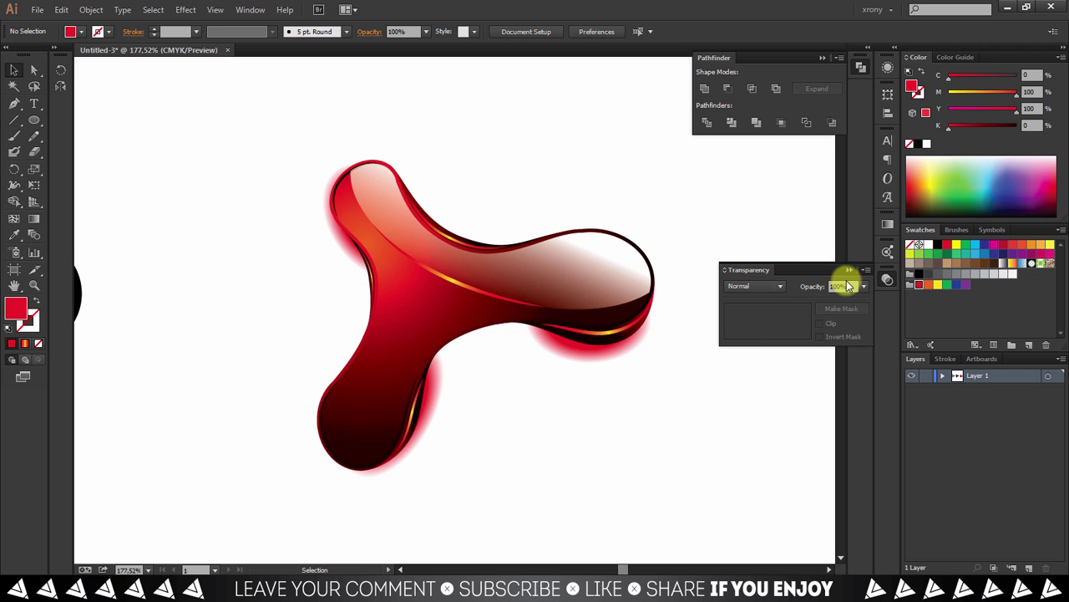
left_click(585, 353)
key("r")
left_click_drag(585, 355, 585, 352)
left_click(681, 366)
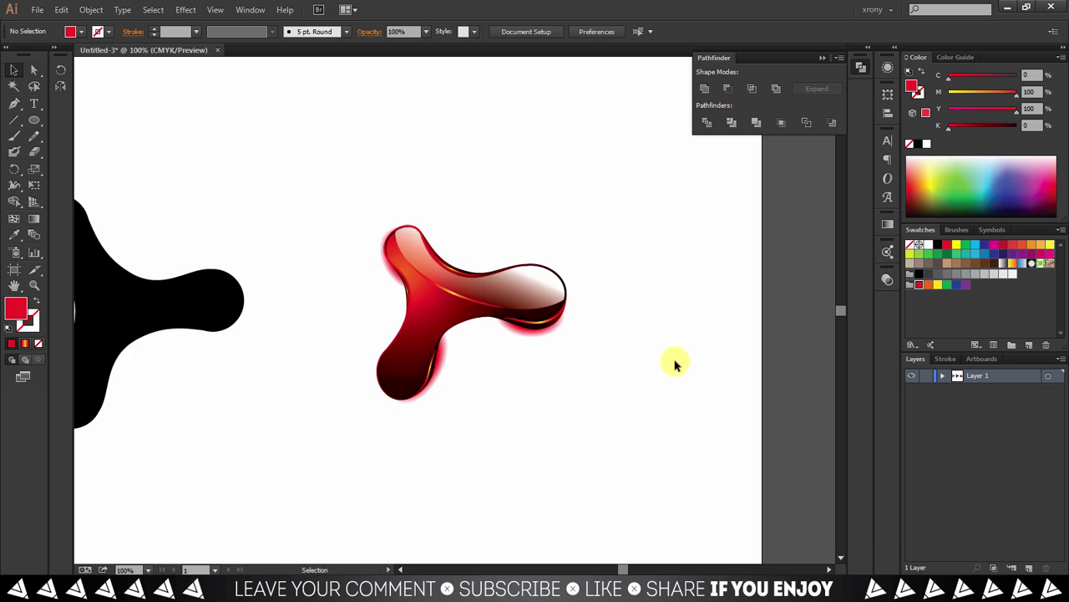